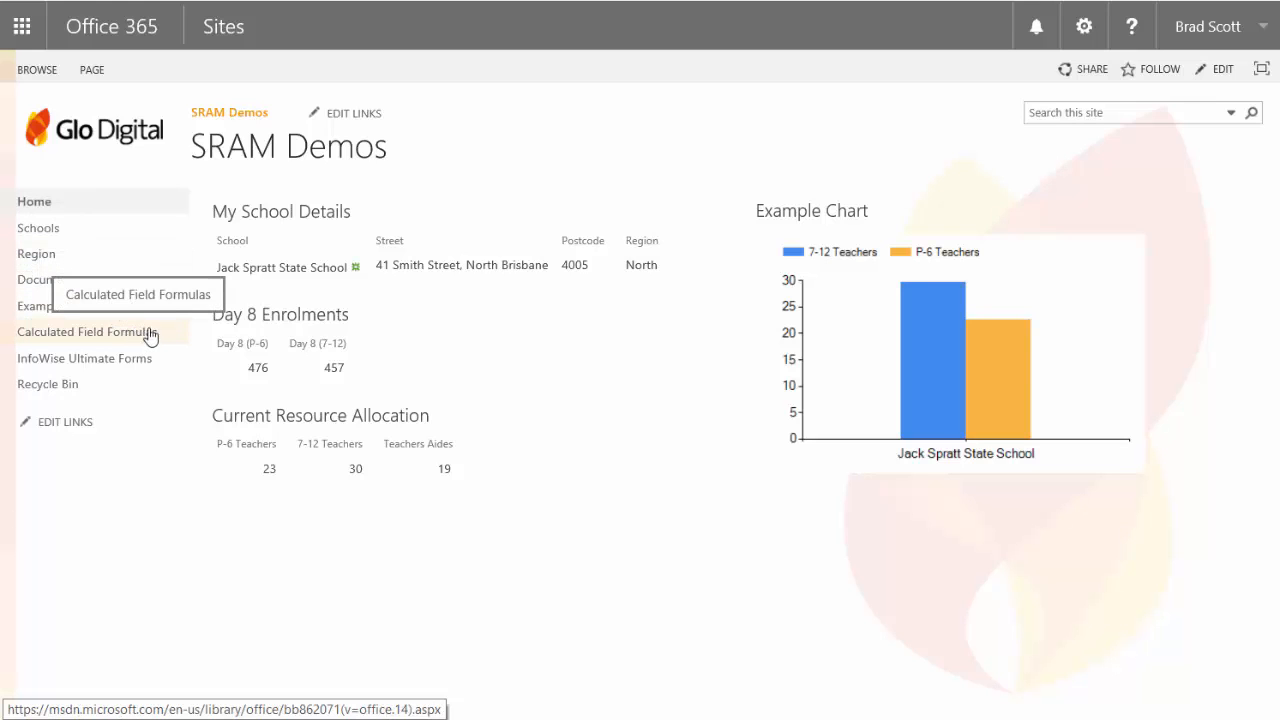
Review the Day 8, Discuss and Management details of the Jack Spratt State School record and close it
left_click(293, 272)
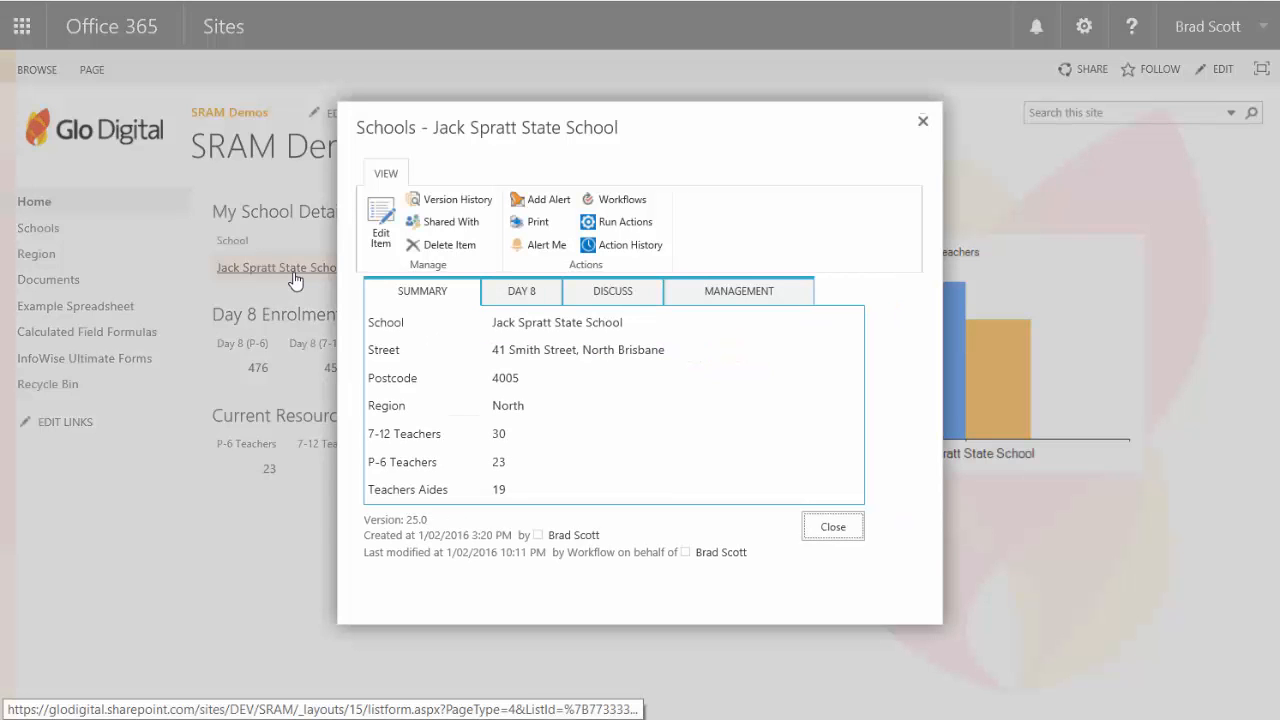
left_click(525, 296)
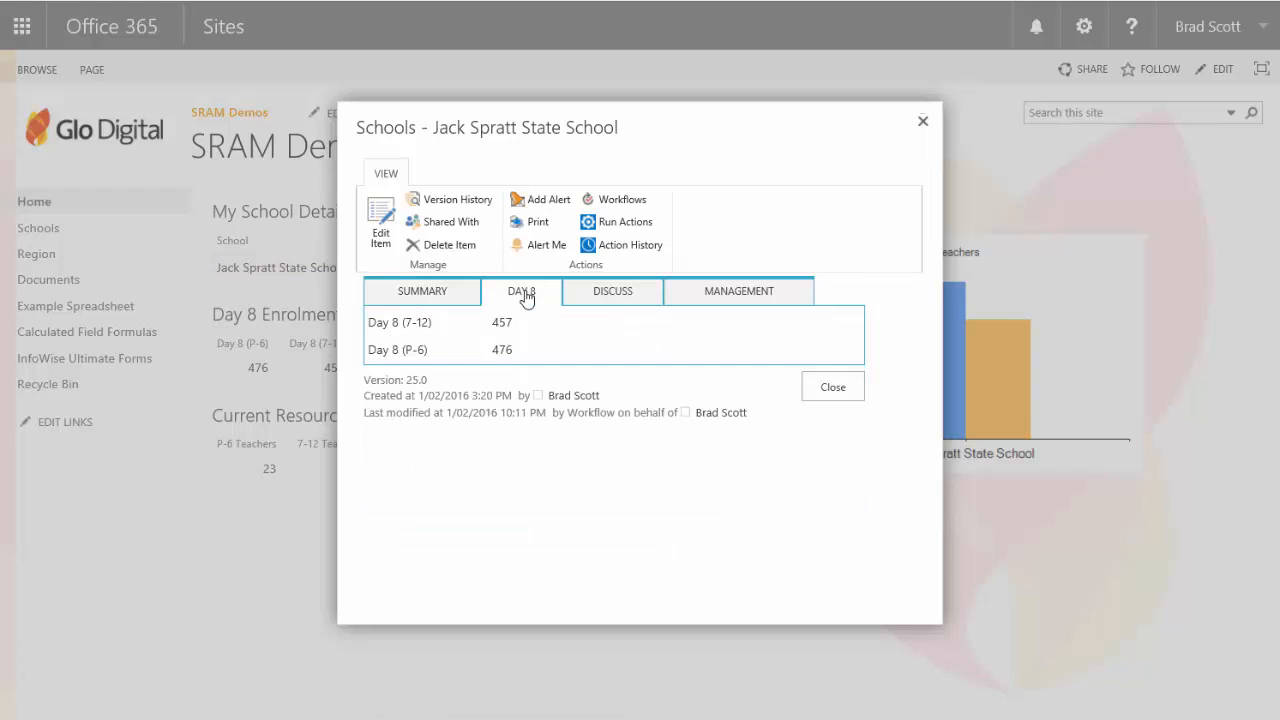
left_click(626, 301)
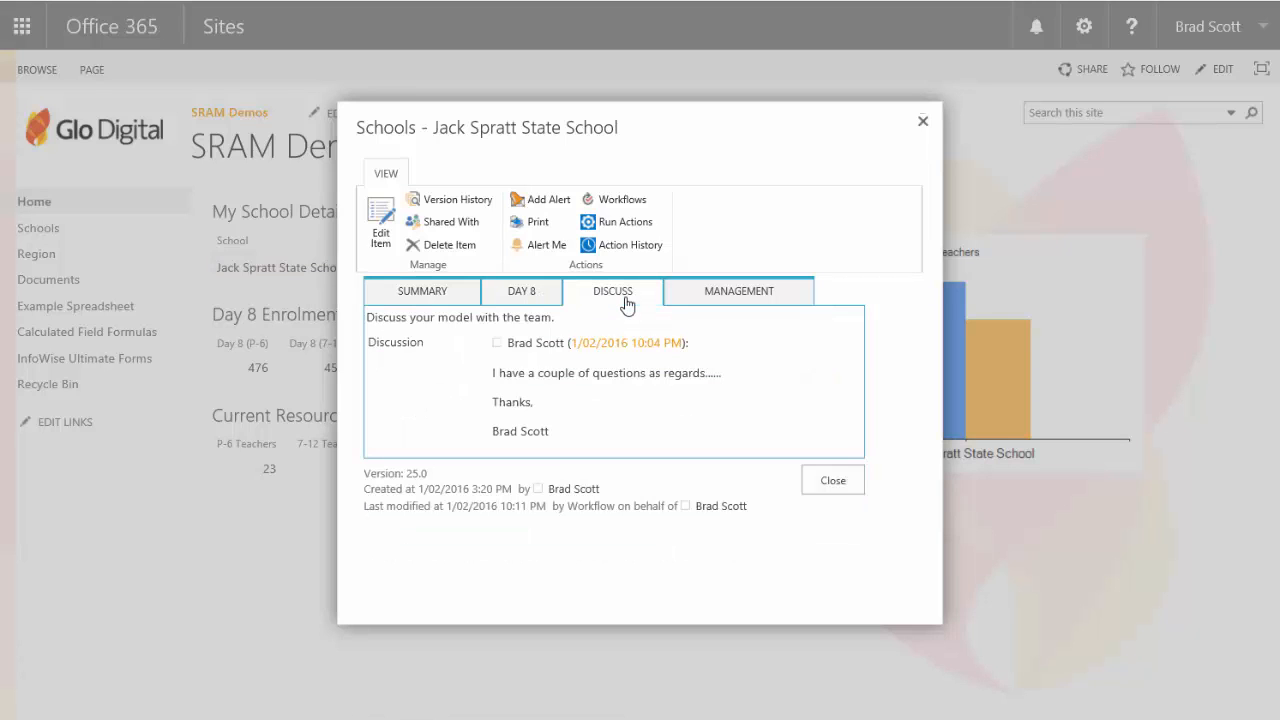
left_click(761, 309)
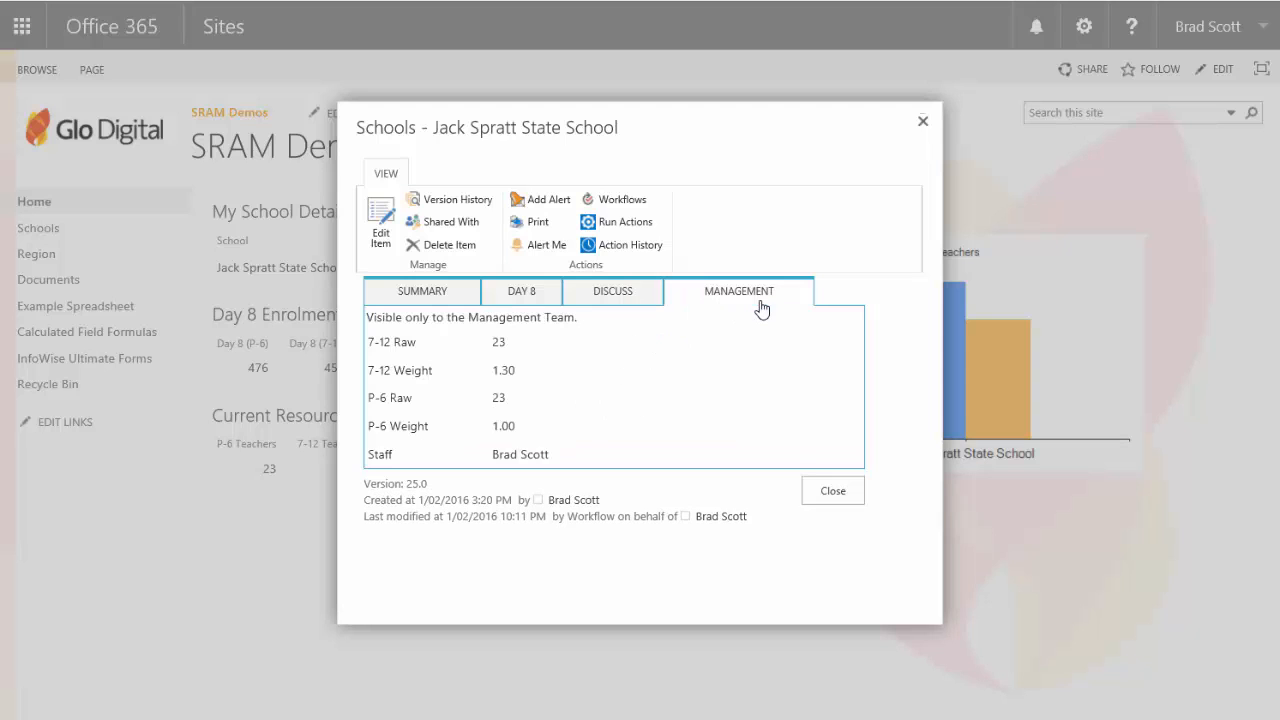
left_click(841, 491)
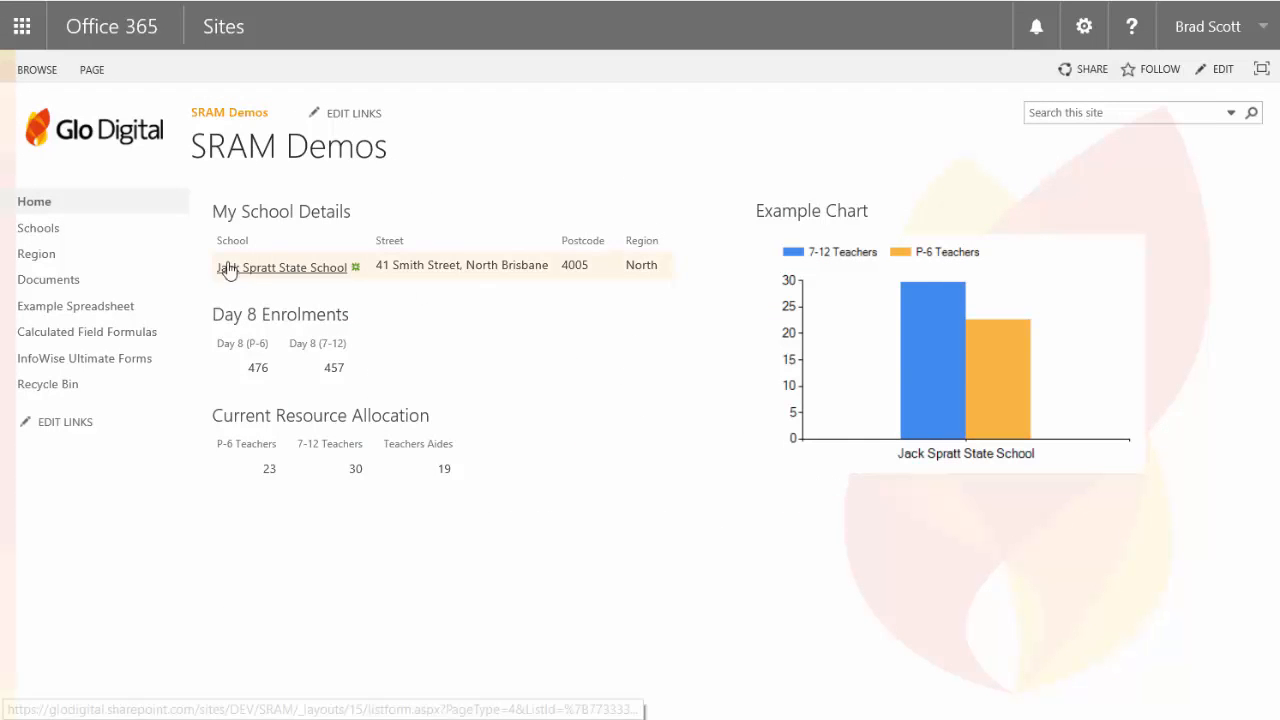
View the summary of the Roger Moore State record in the Schools list and close it
left_click(33, 229)
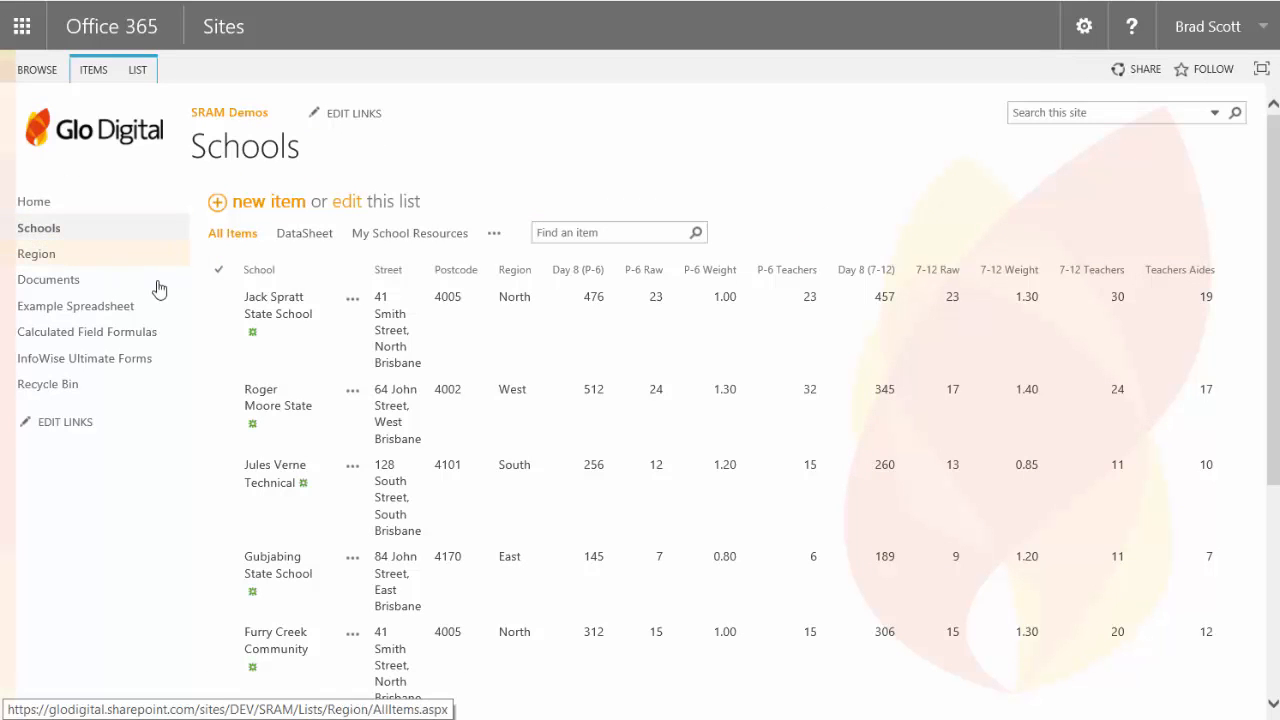
left_click(277, 414)
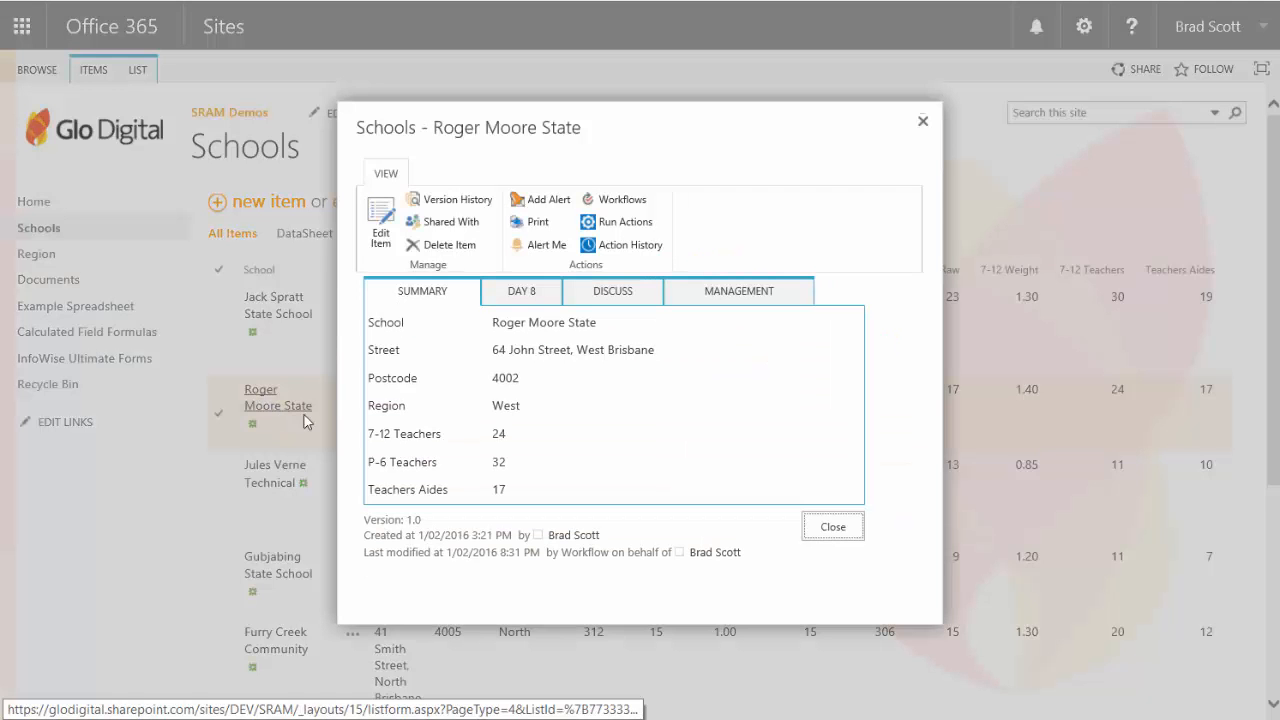
left_click(829, 529)
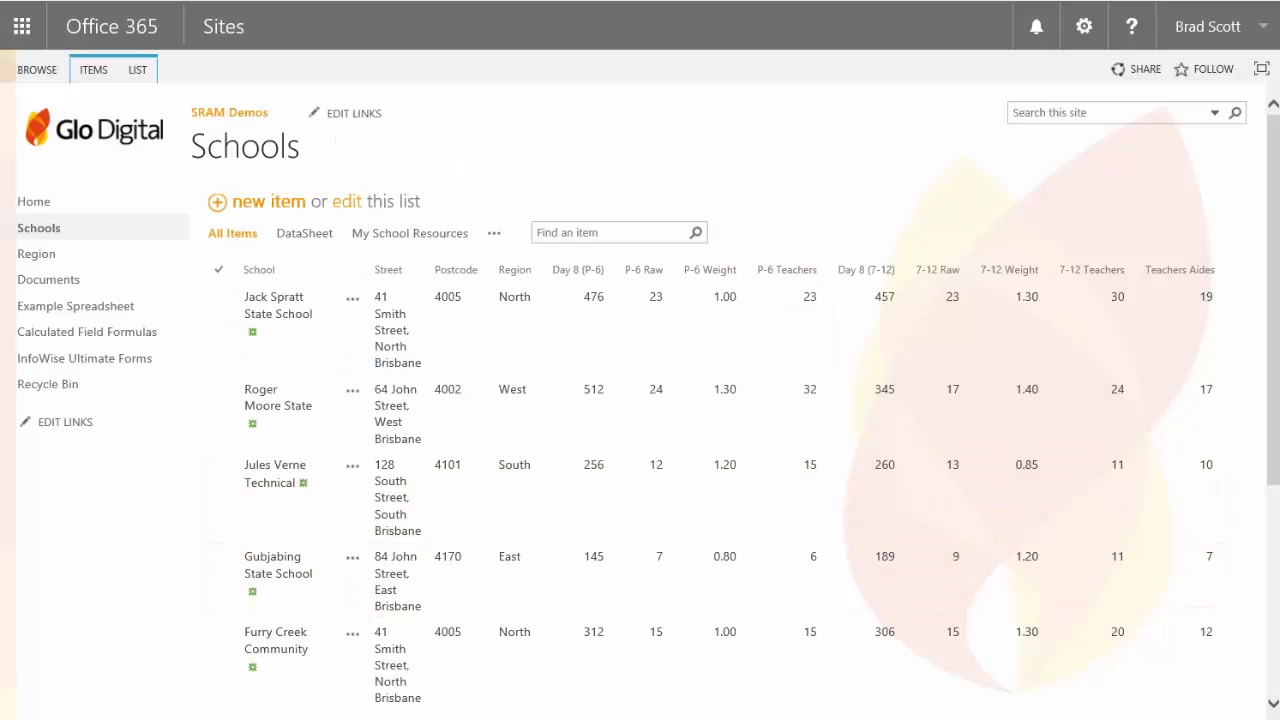
Open the Run Actions dialog for the North item in the Region list and close it
left_click(120, 263)
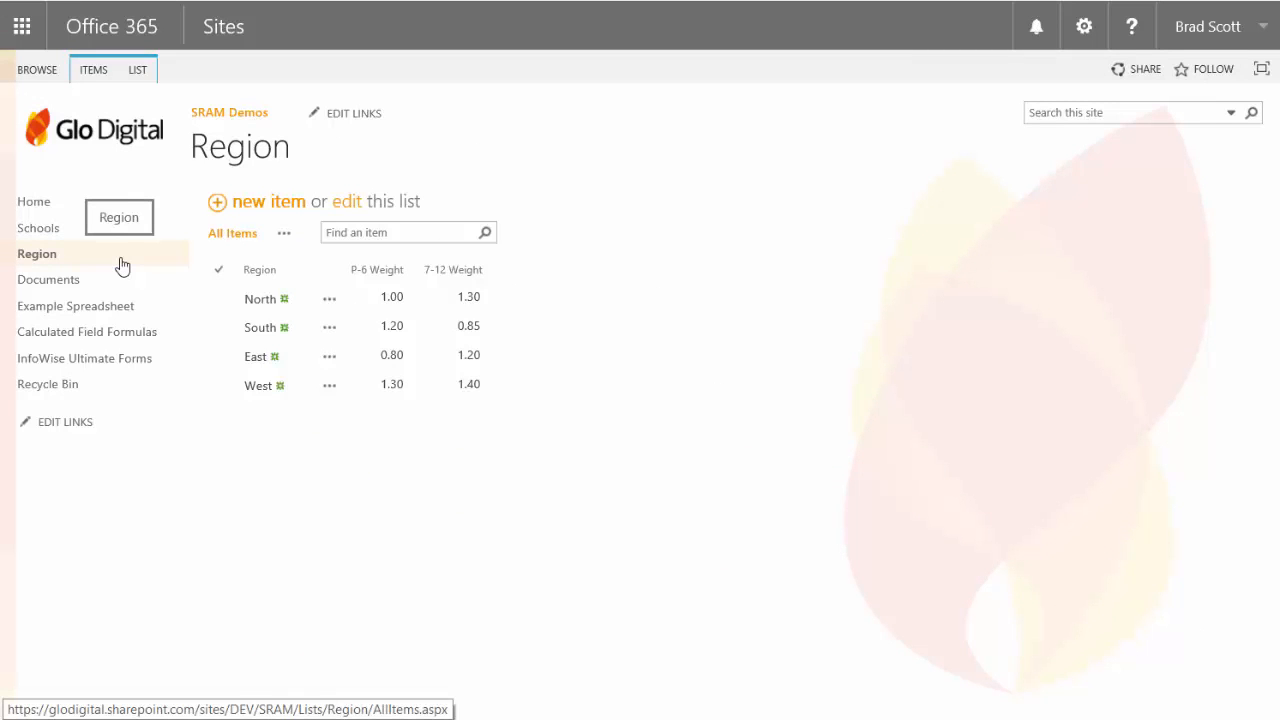
left_click(329, 303)
left_click(329, 305)
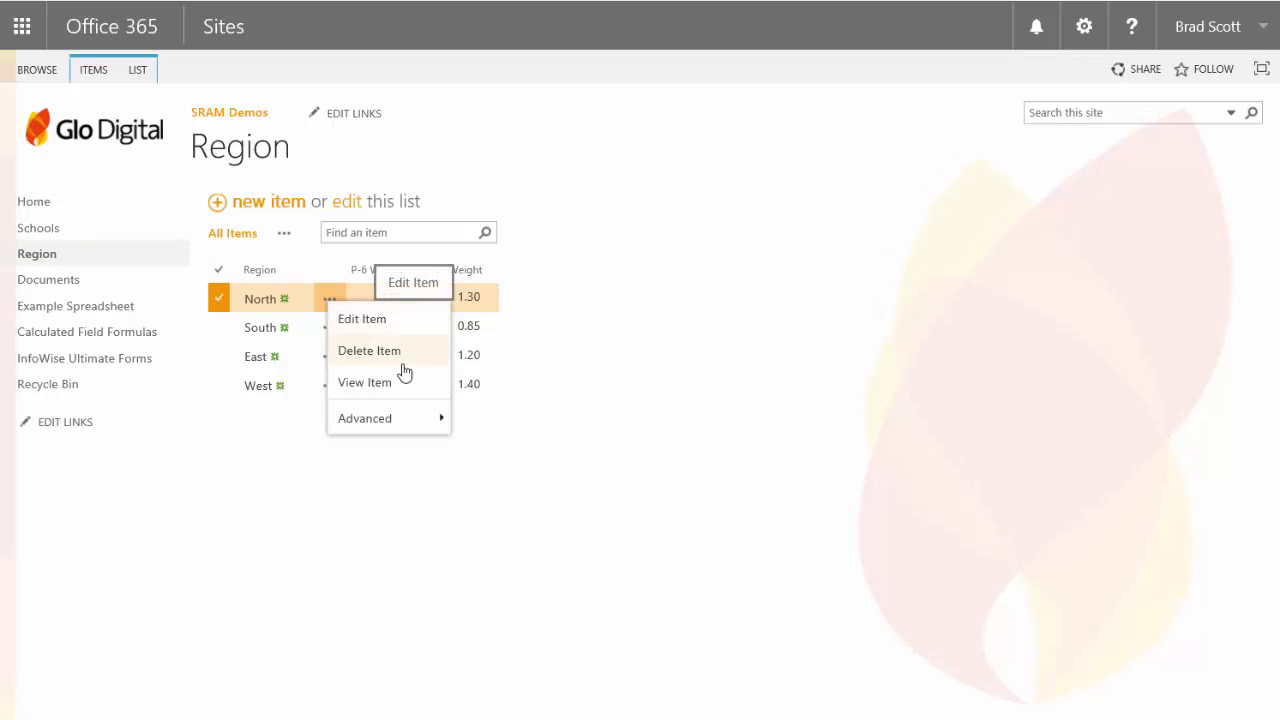
mouse_move(408, 428)
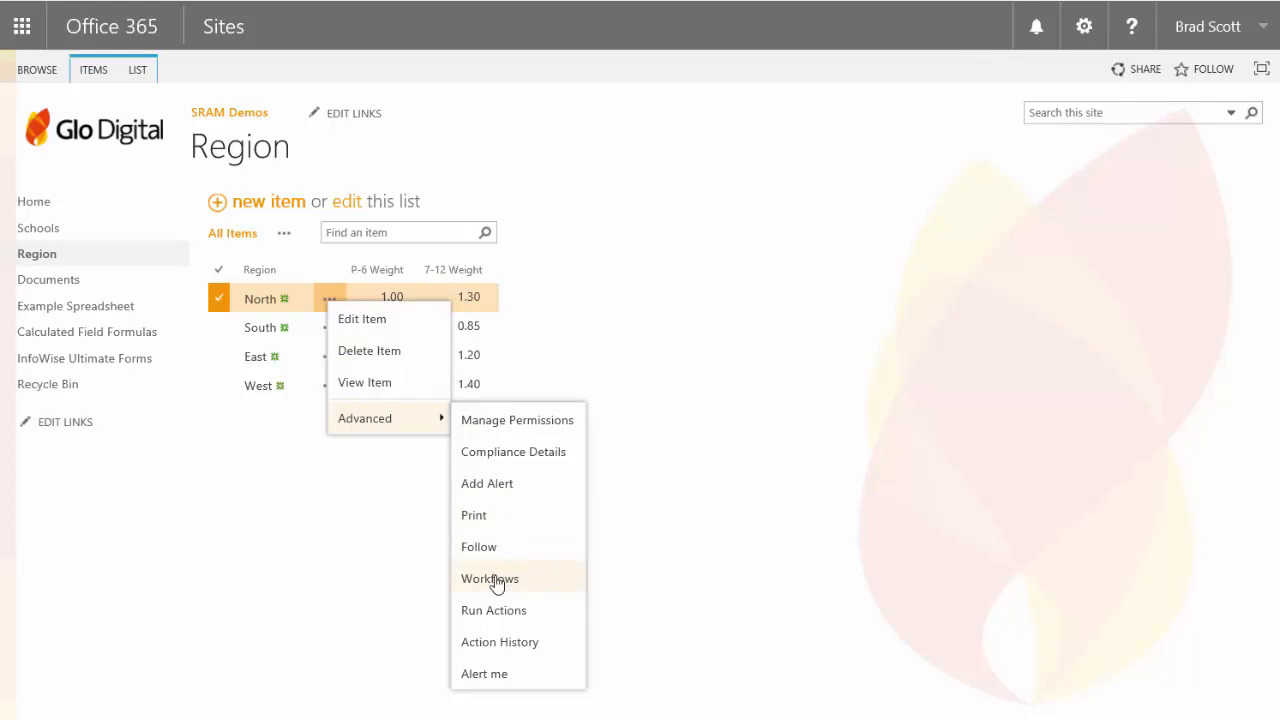
left_click(494, 612)
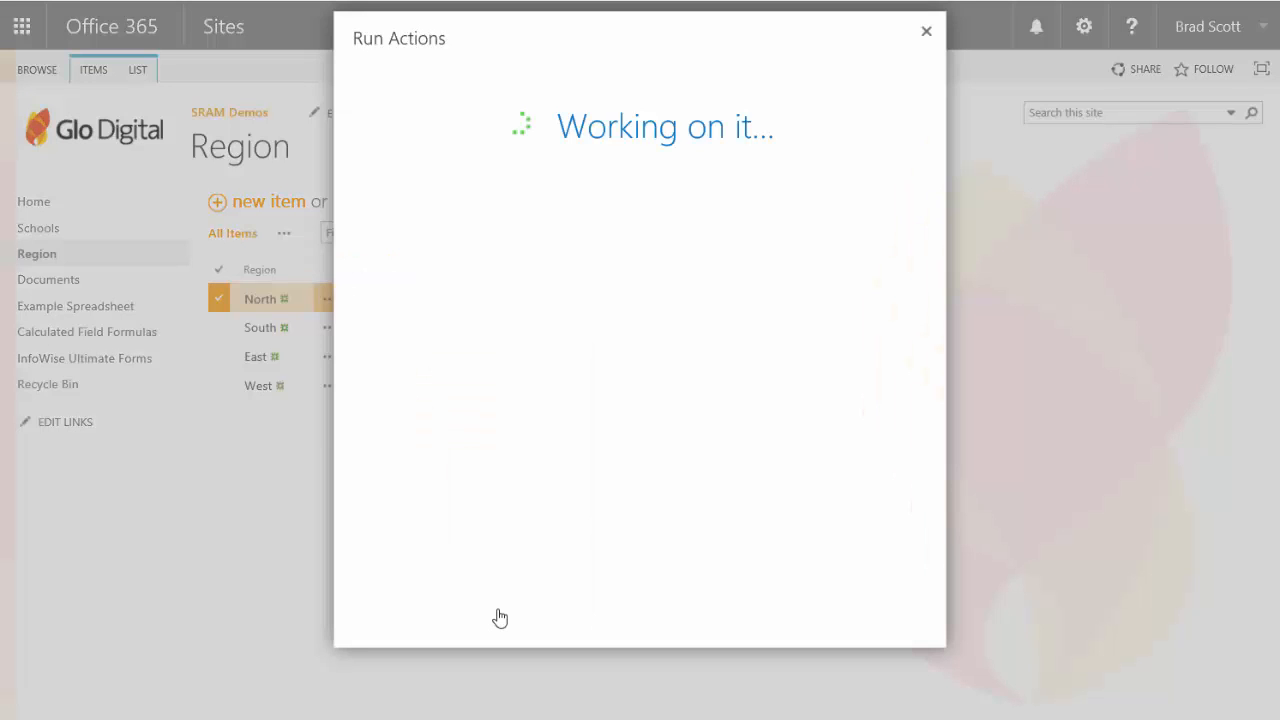
left_click(925, 38)
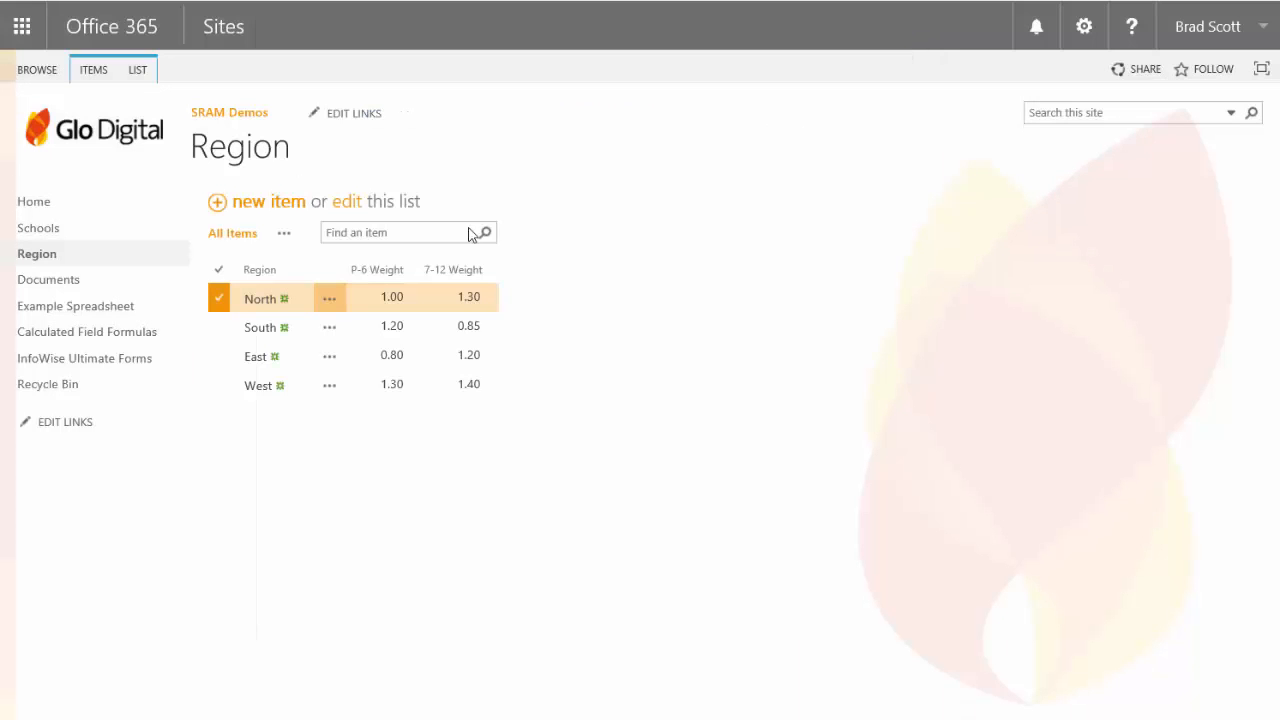
Open the North region's record for editing and save it with its existing weights
left_click(258, 300)
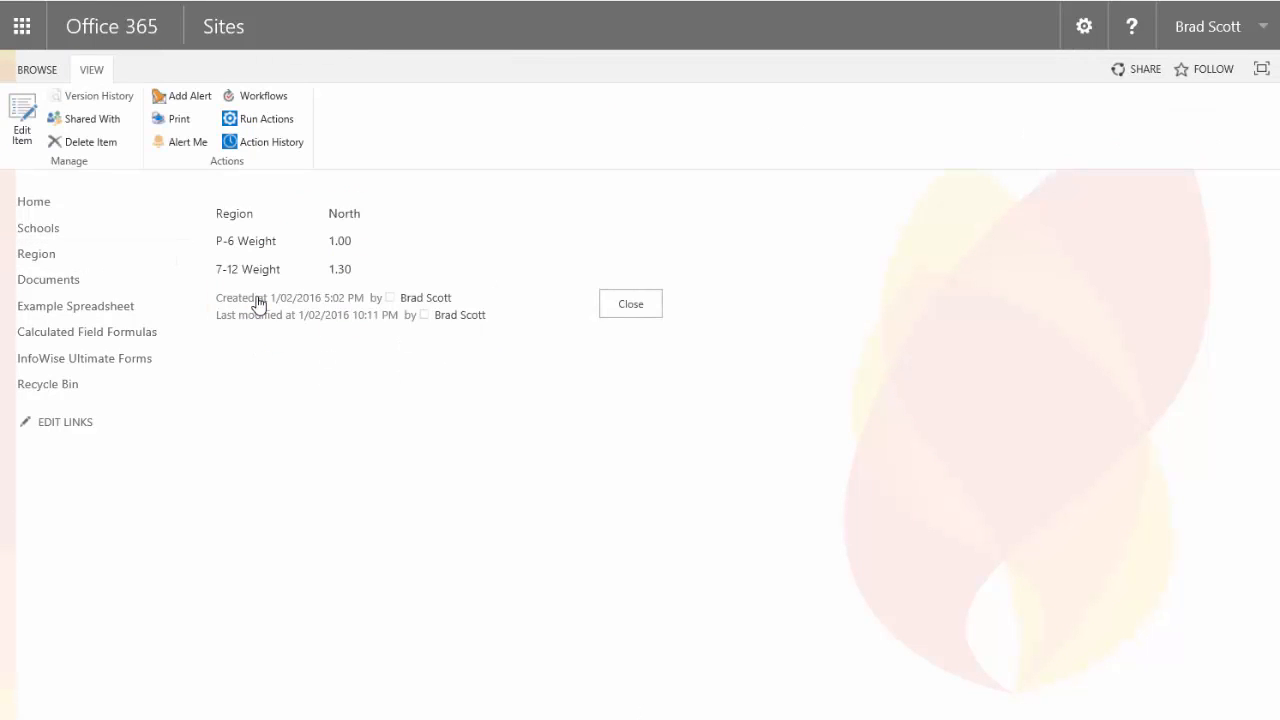
left_click(20, 127)
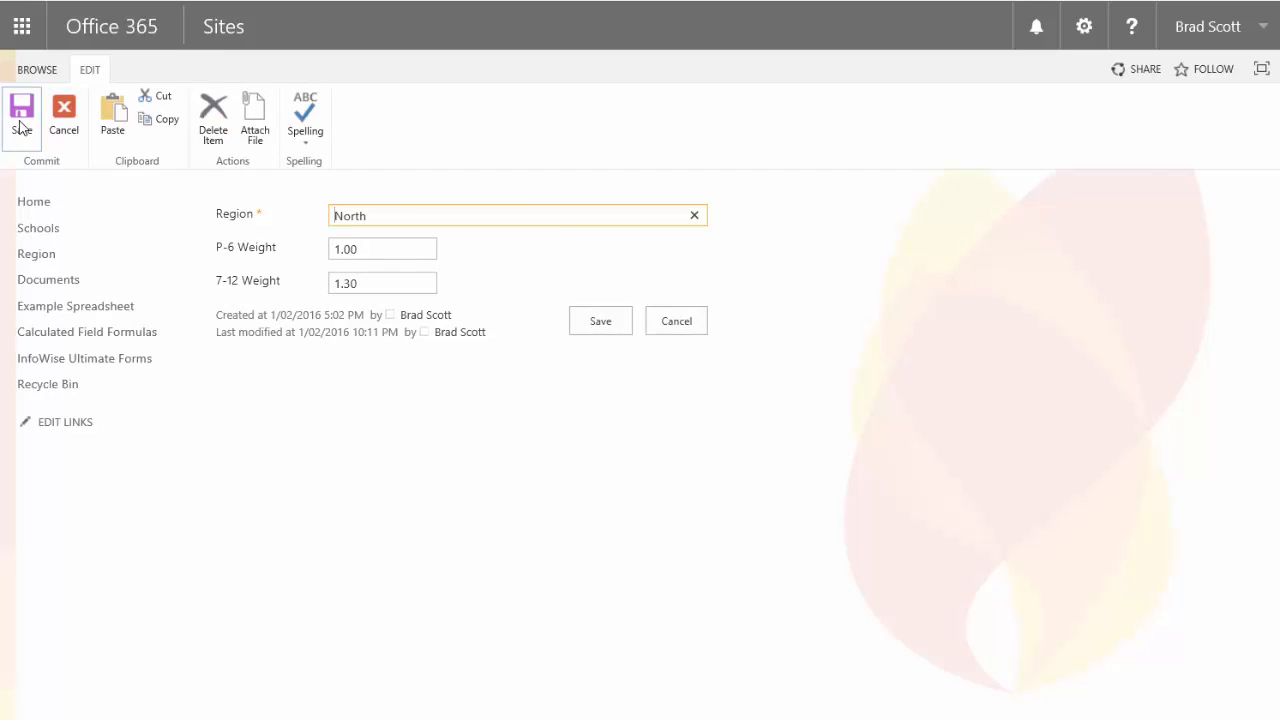
left_click(20, 127)
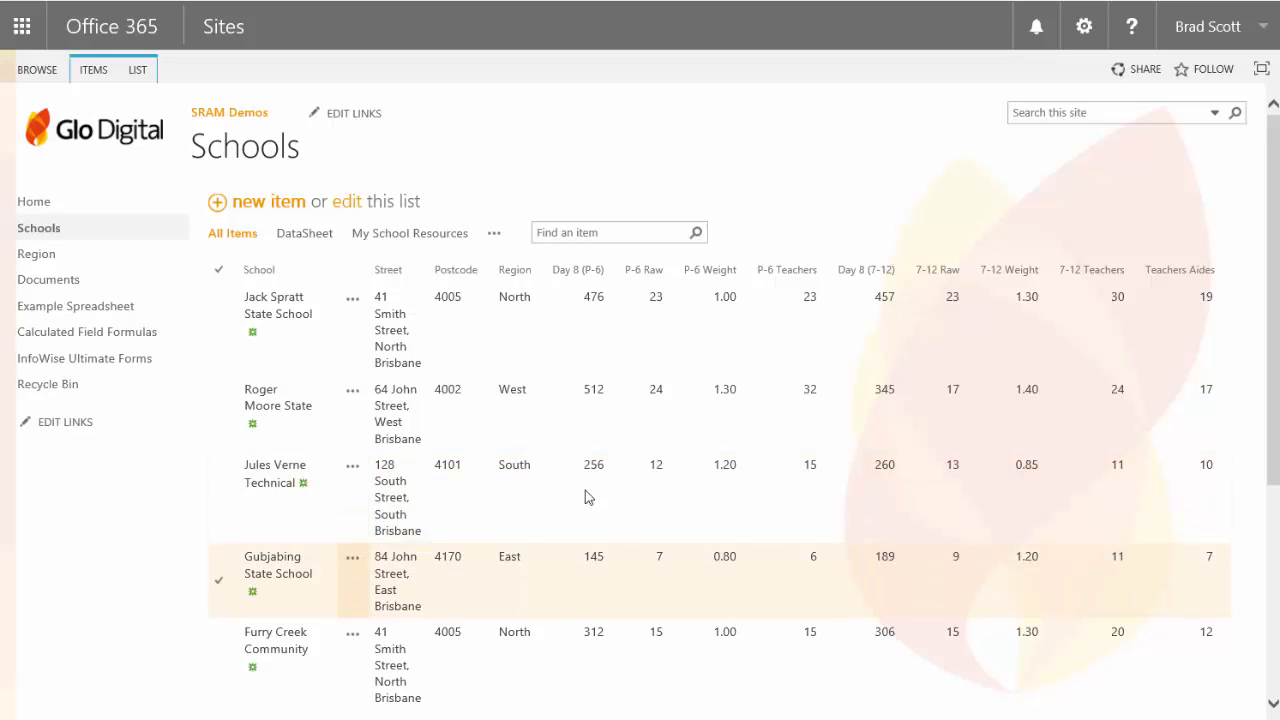
Examine the formula of the calculated 7-12 Raw column in the Schools list settings
left_click(137, 78)
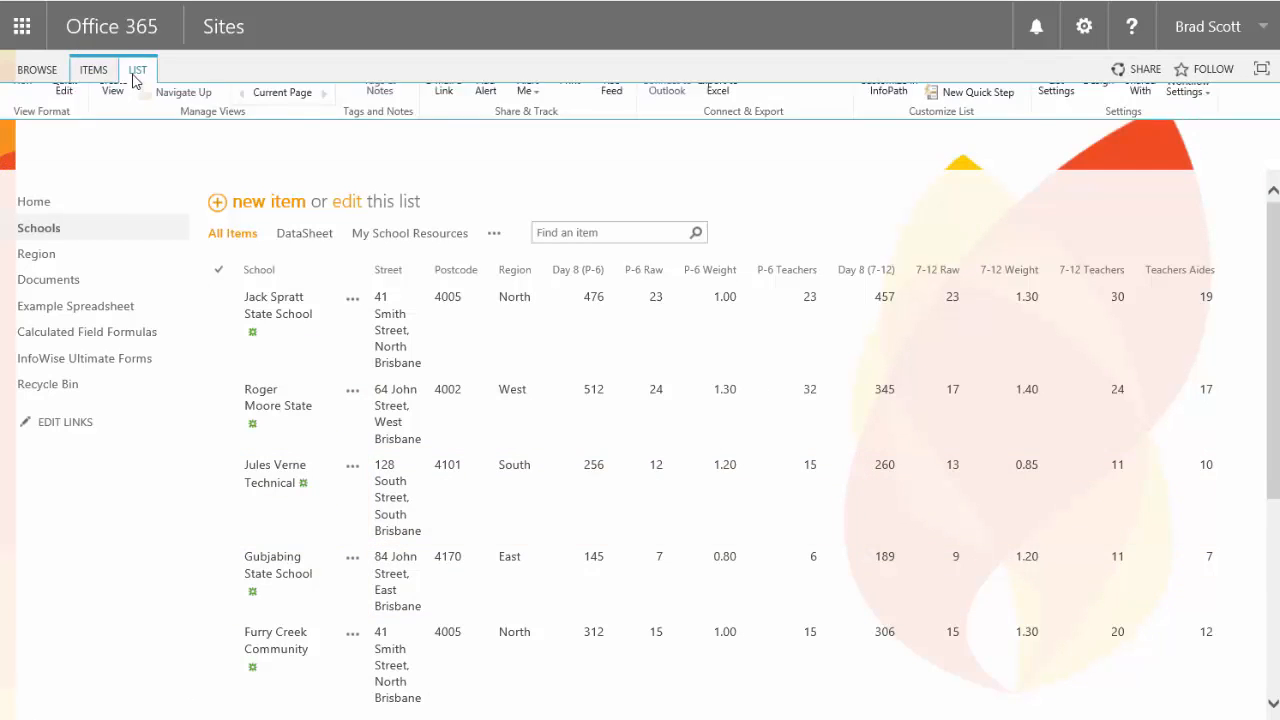
left_click(1064, 140)
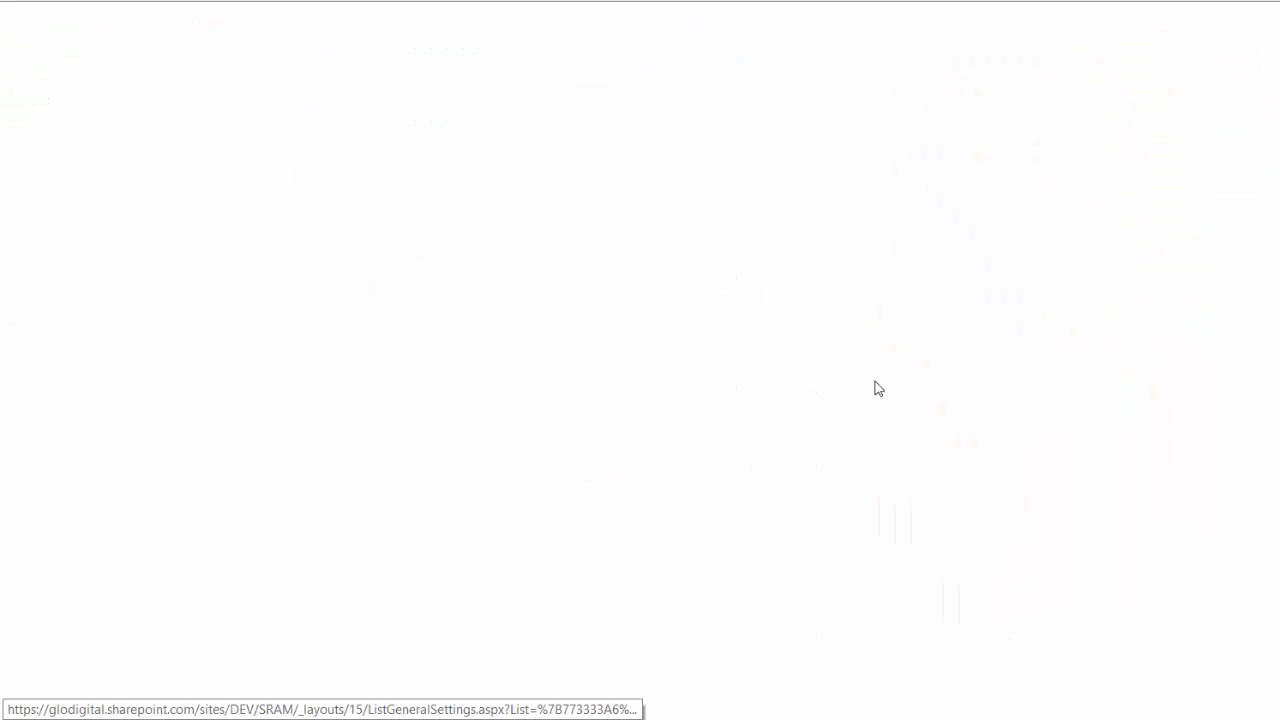
scroll(870, 398, "down", 6)
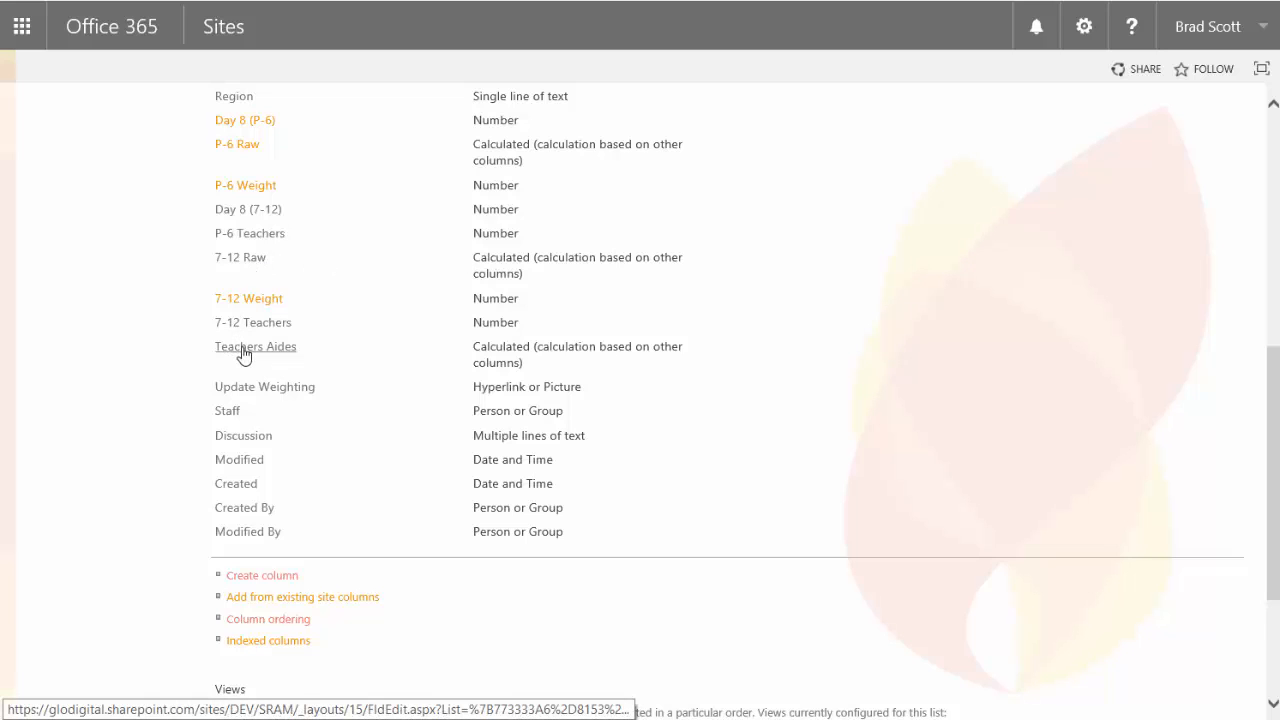
left_click(247, 262)
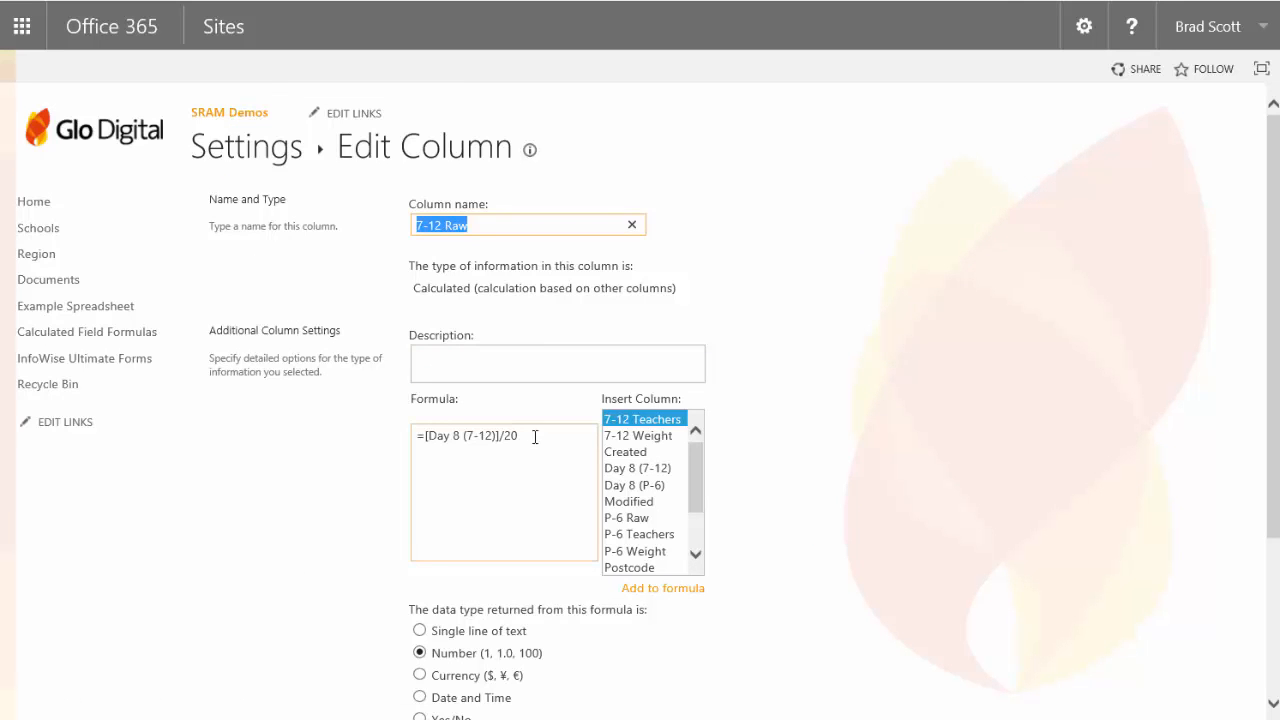
left_click_drag(533, 437, 414, 453)
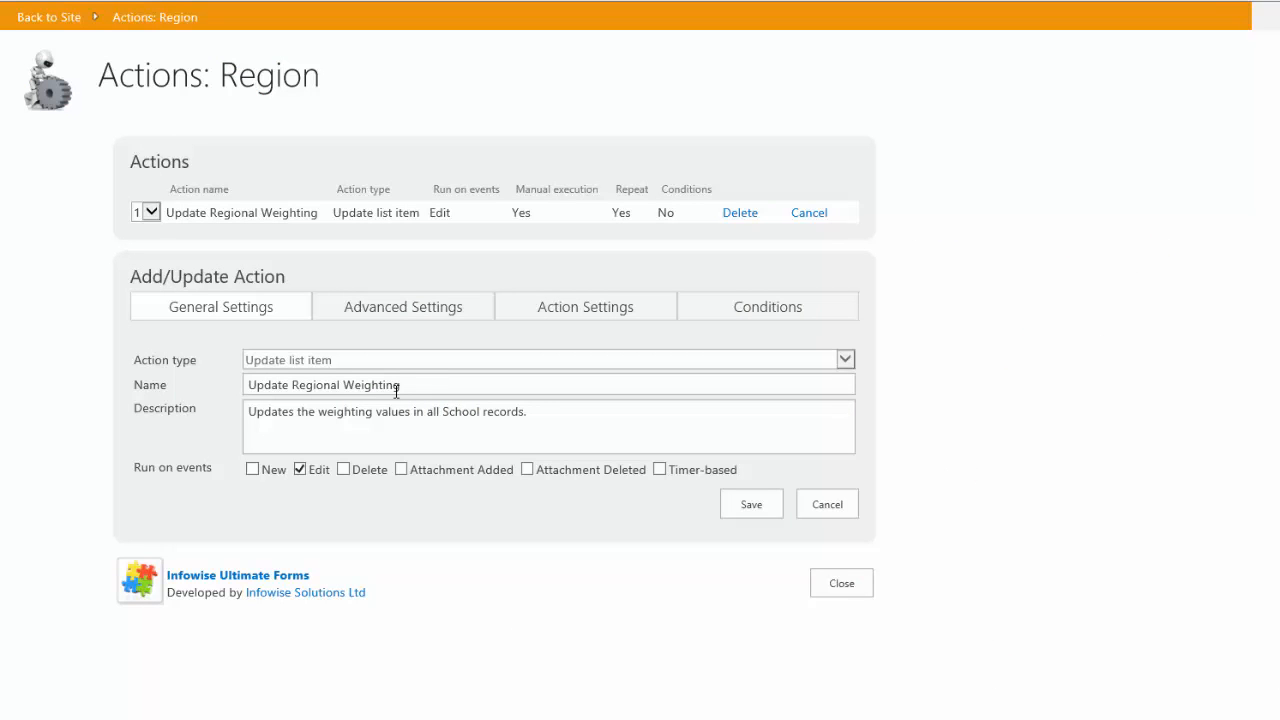
Review the advanced settings and action settings of the Update Regional Weighting action for the Region list
left_click(394, 312)
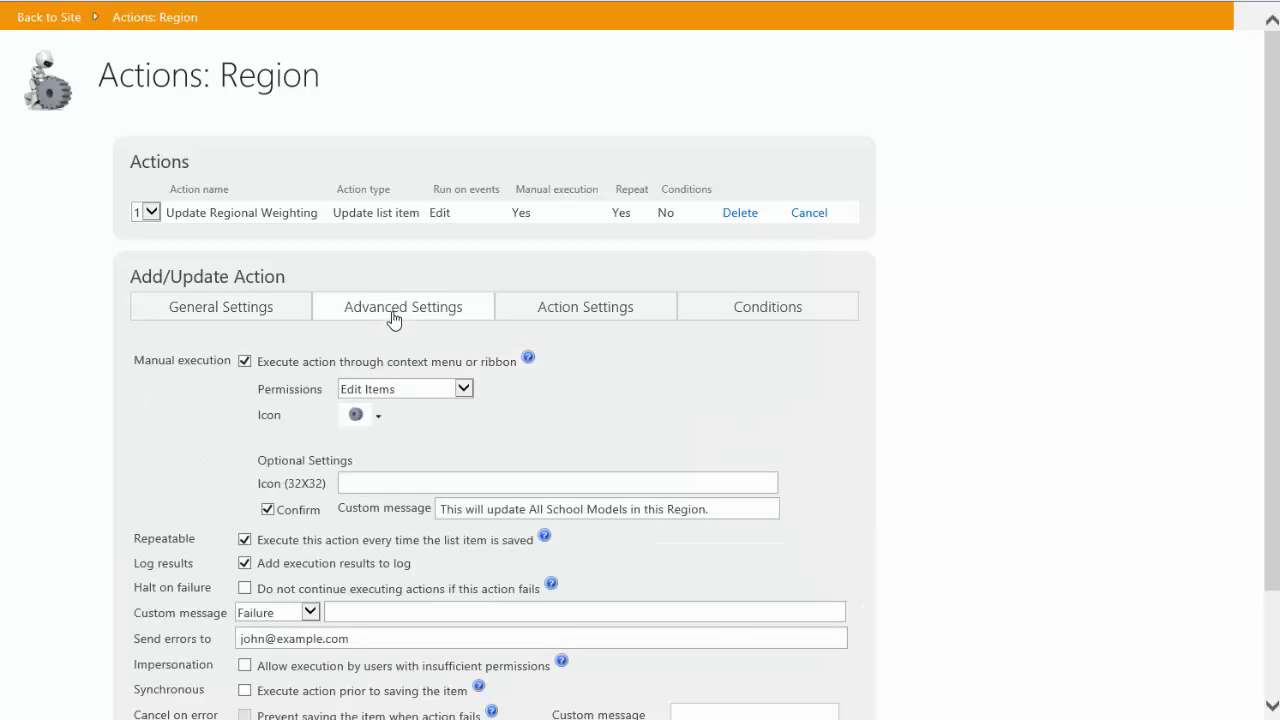
left_click(561, 313)
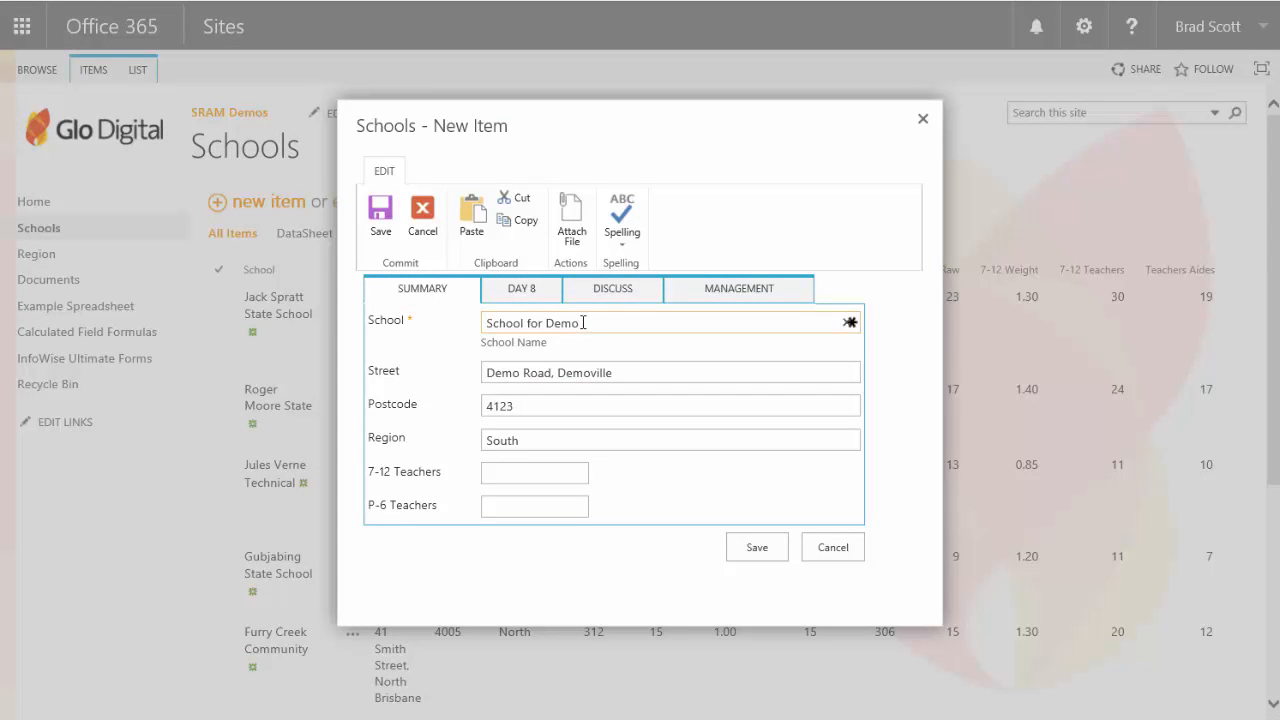
Check the Day 8 and Management fields of the new School for Demo item and save it with blank weights
left_click(524, 293)
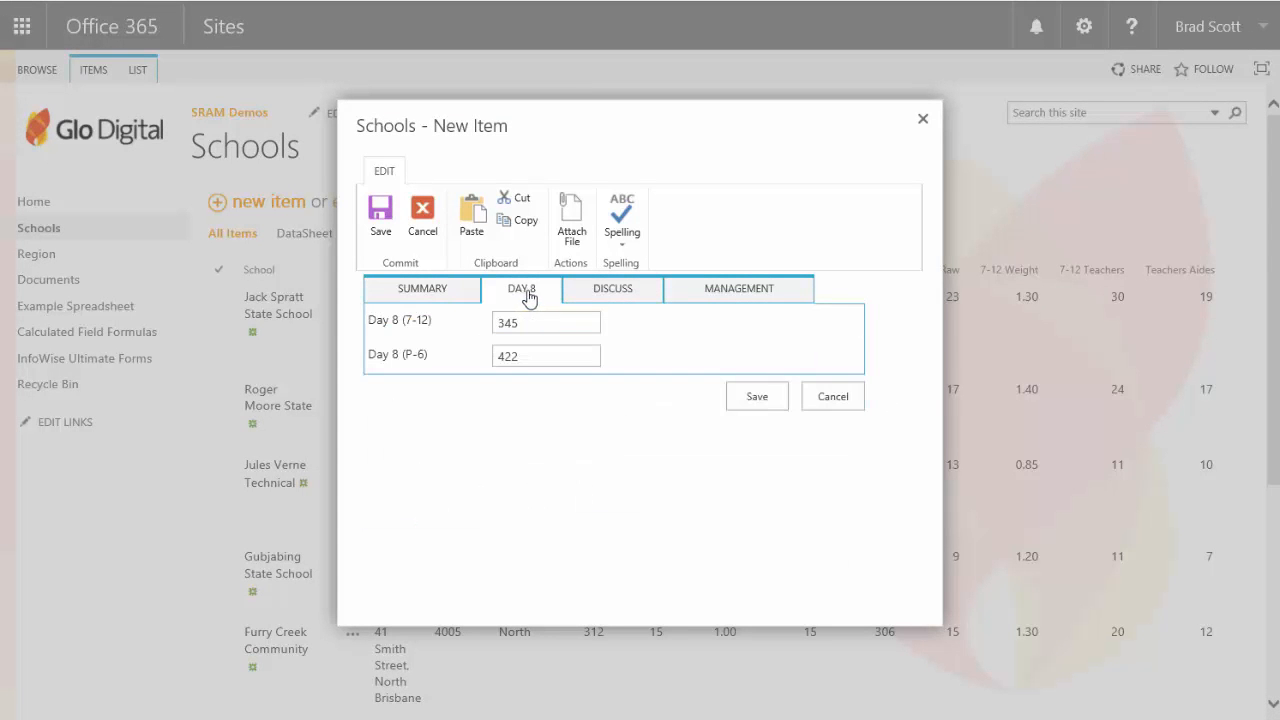
left_click(716, 302)
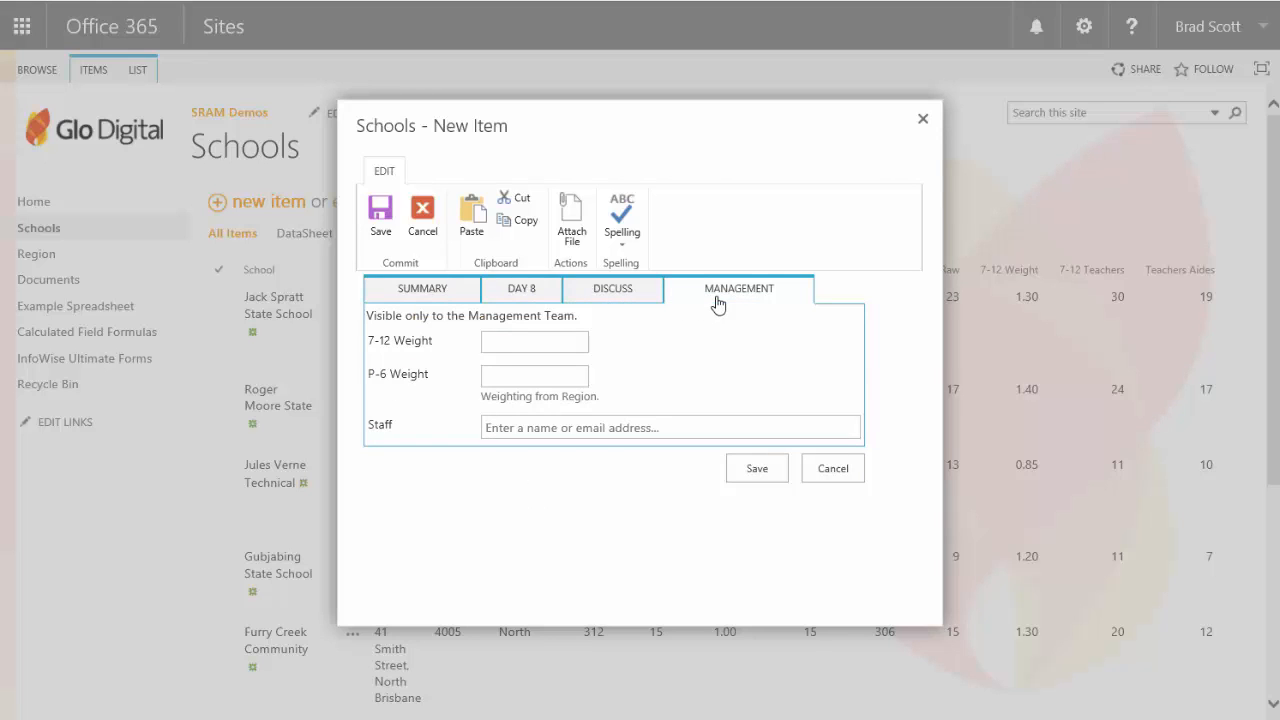
left_click(500, 345)
left_click(745, 474)
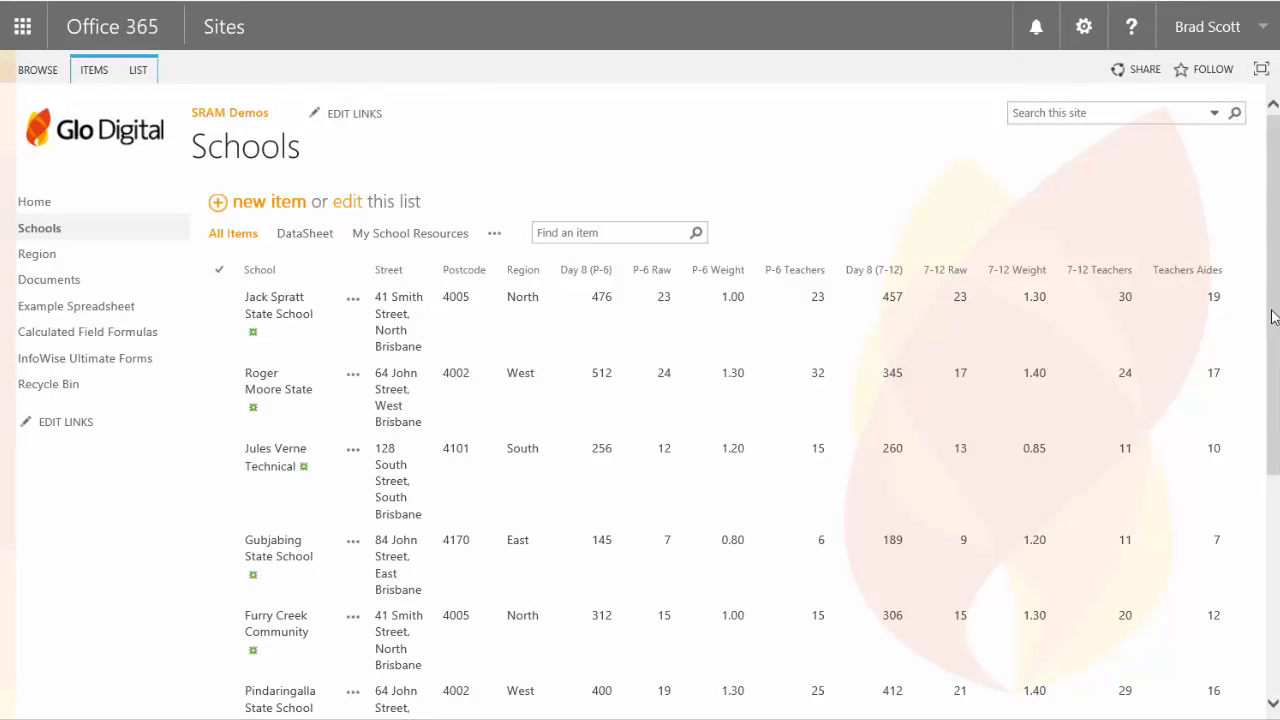
Open the School for Demo record and check its 7-12 Teachers, P-6 Teachers and Teachers Aides values
left_click_drag(1272, 312, 1258, 583)
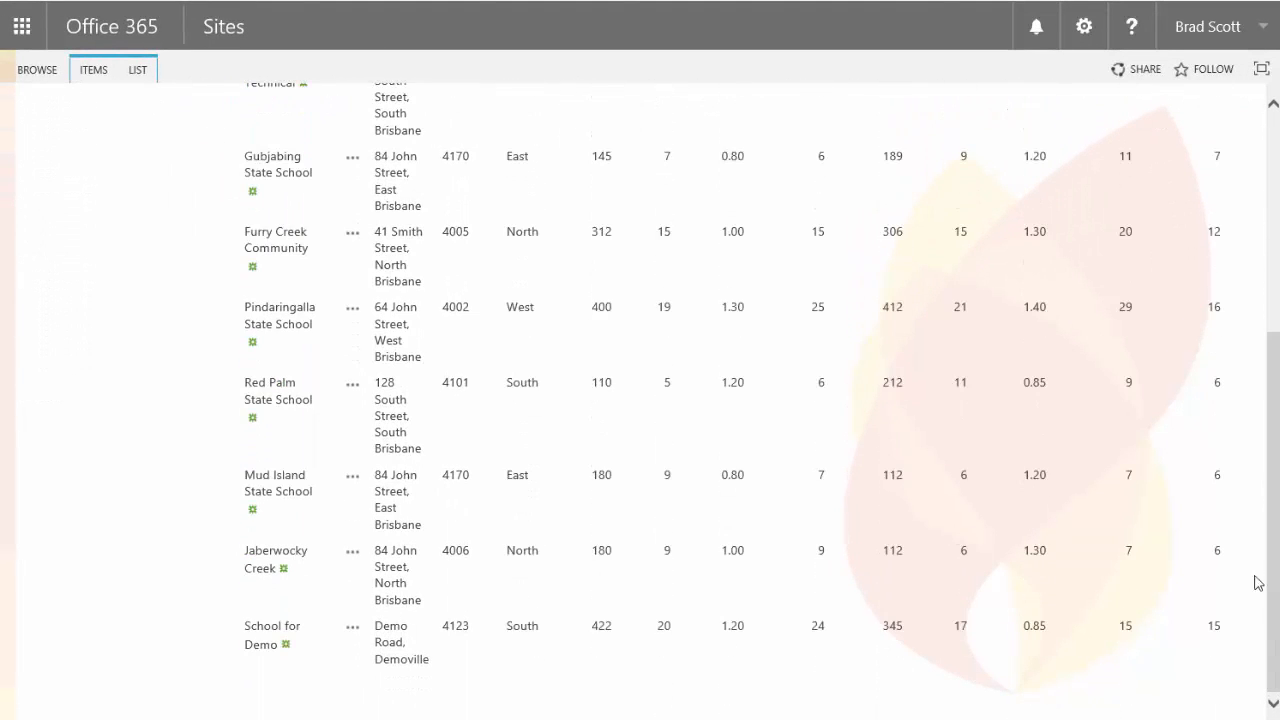
left_click(258, 632)
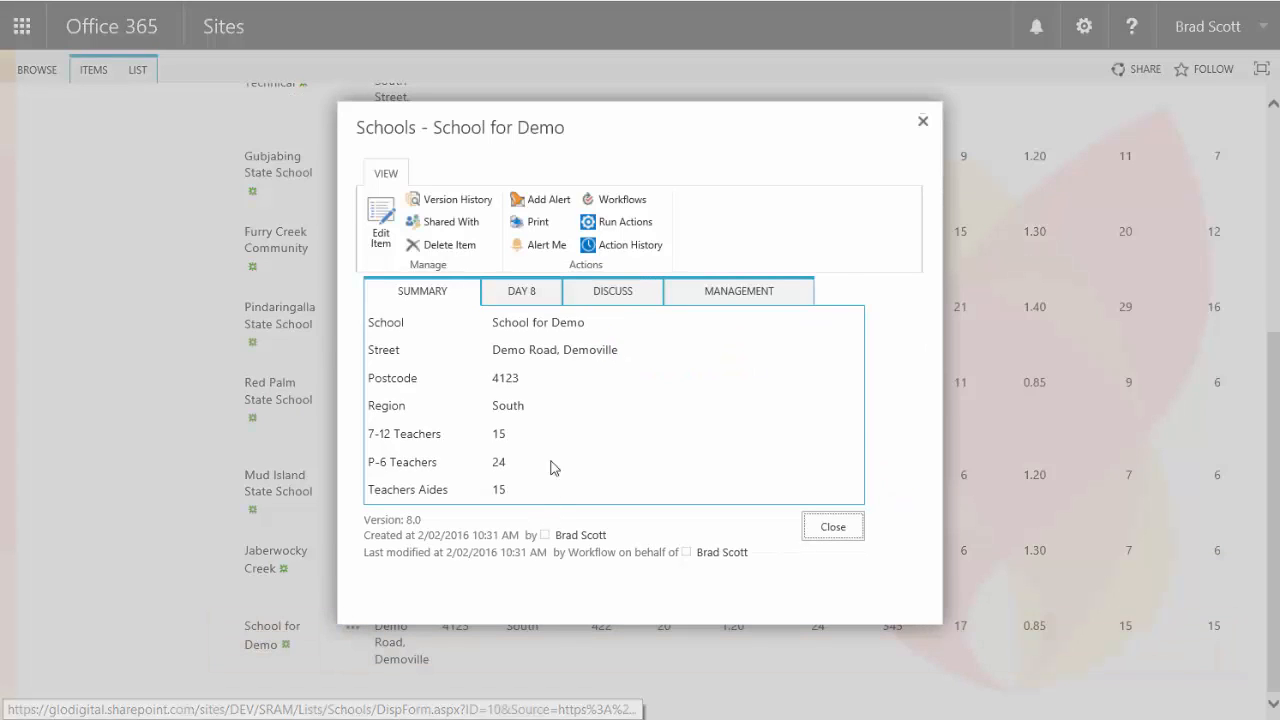
left_click(515, 438)
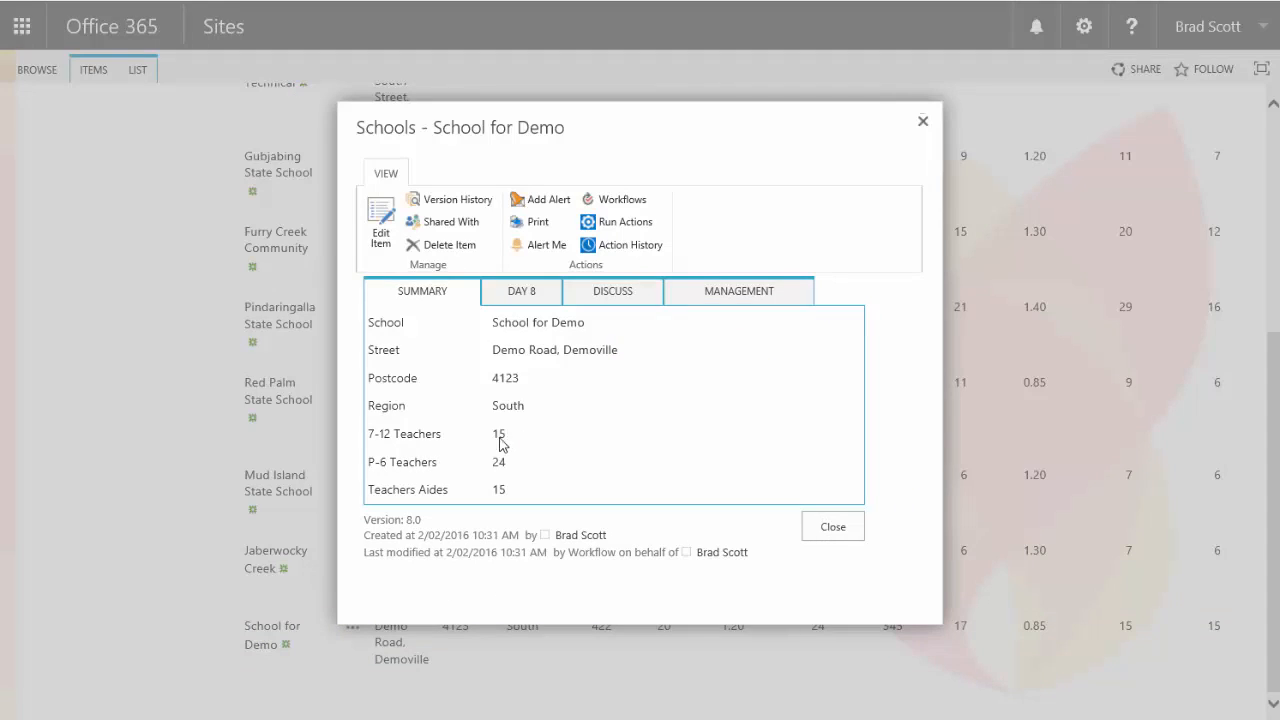
double_click(501, 437)
left_click(506, 463)
double_click(503, 462)
double_click(499, 489)
Check the 7-12 Raw, 7-12 Weight and P-6 Weight in School for Demo's Management details and close the record
left_click(726, 291)
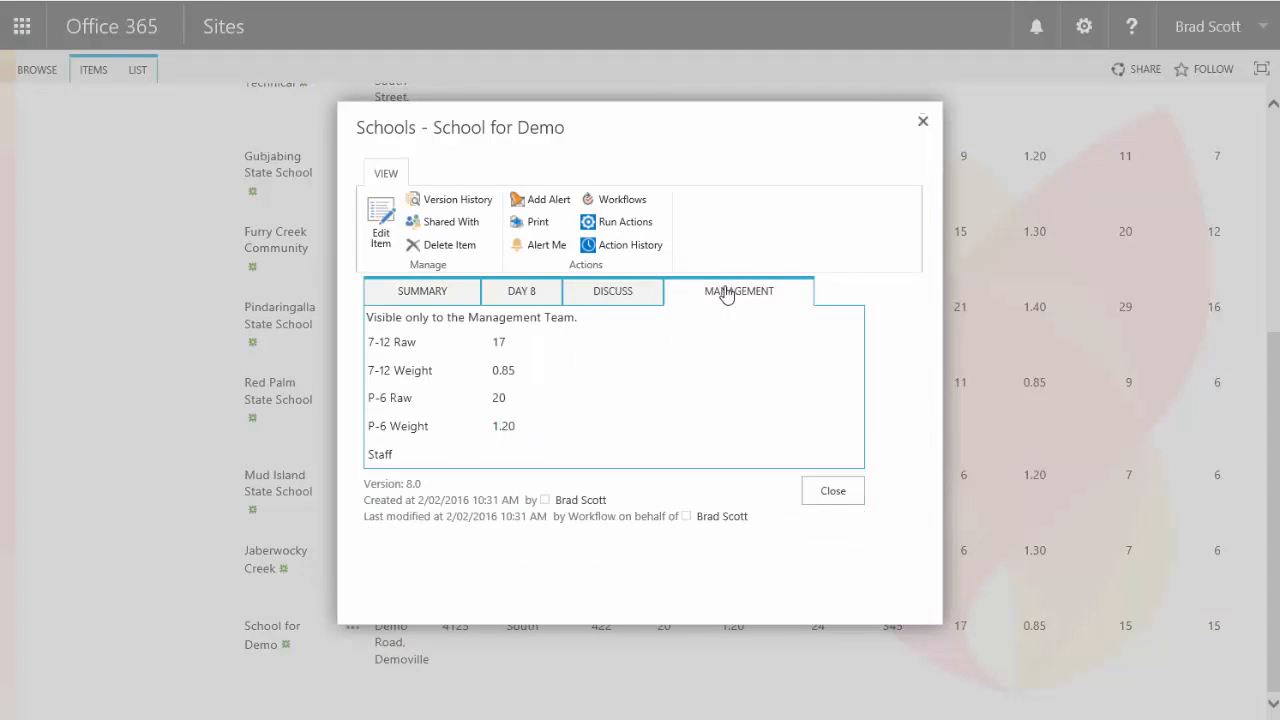
double_click(499, 342)
double_click(503, 370)
double_click(512, 425)
left_click(833, 491)
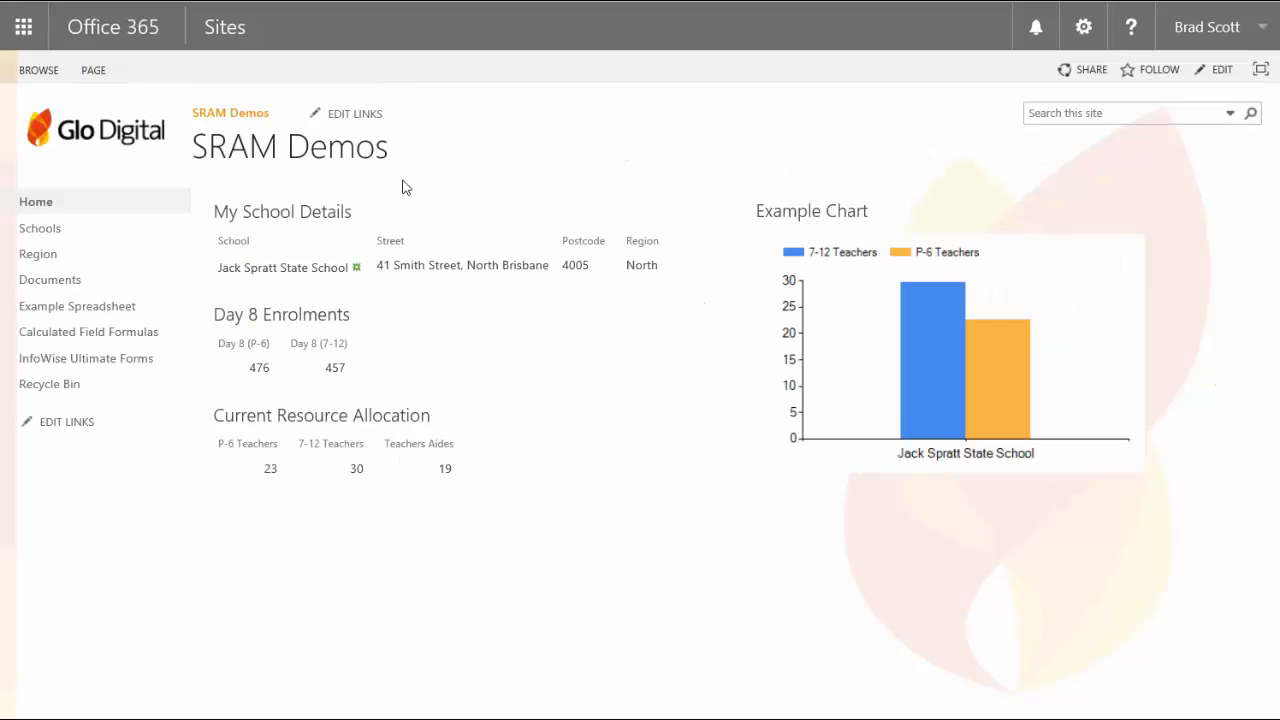
Select the South item in the Region list and open Run Actions for it
left_click(37, 258)
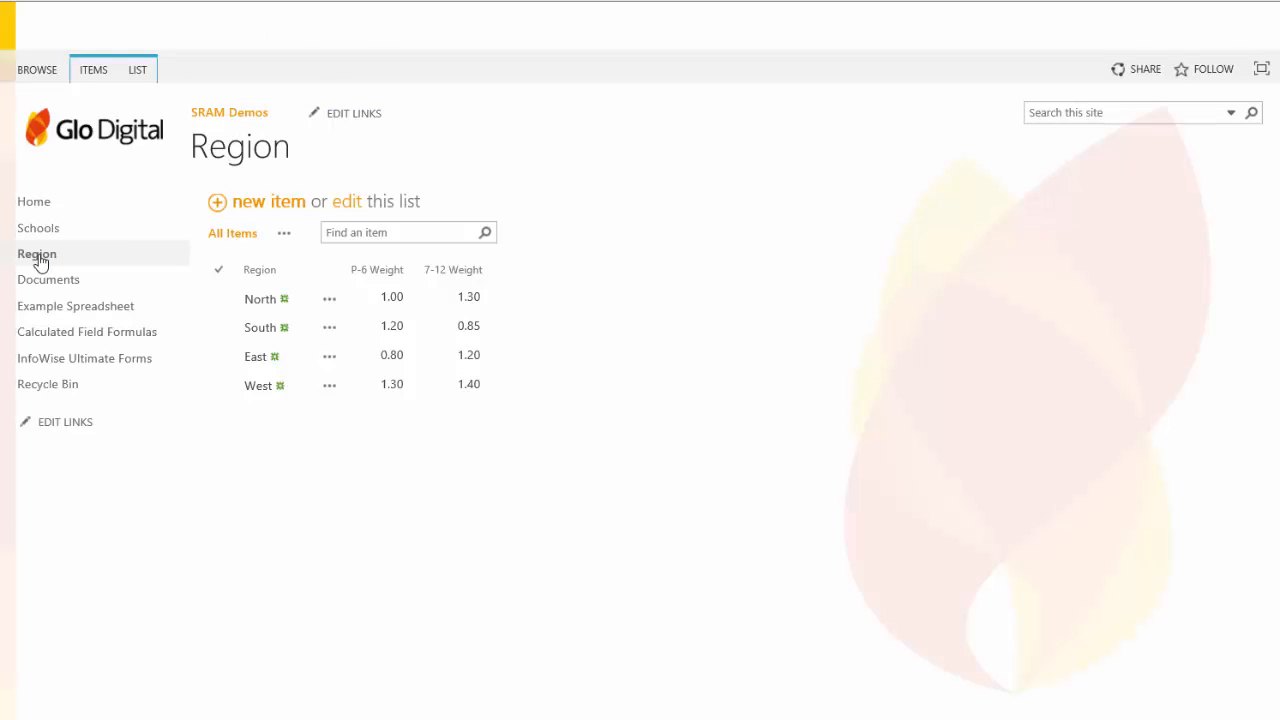
left_click(219, 328)
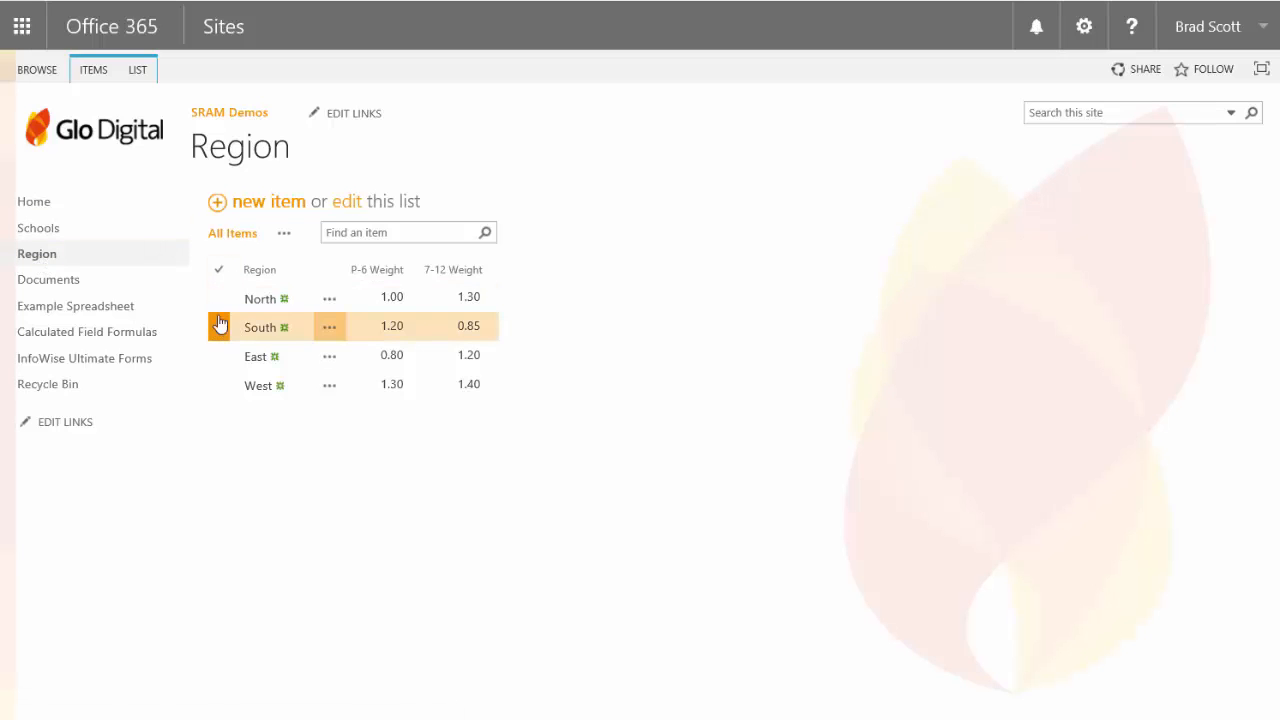
left_click(86, 76)
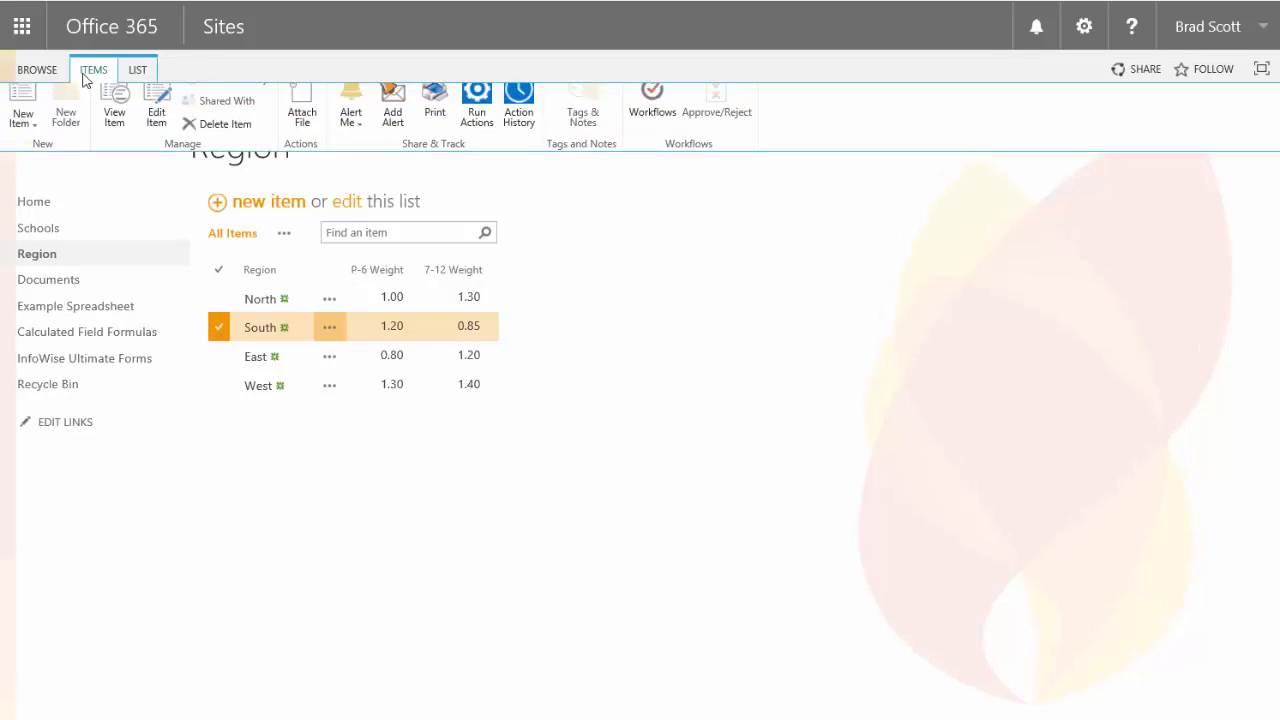
left_click(486, 134)
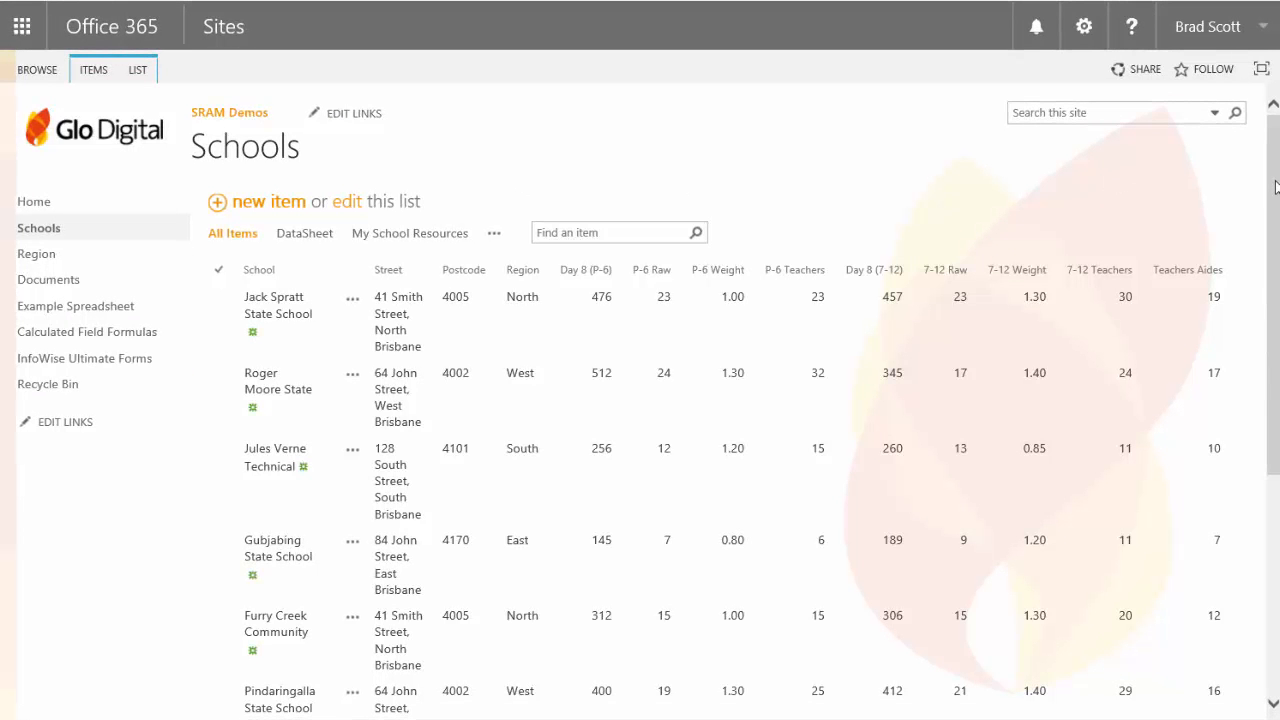
Show the advanced item options for Jules Verne Technical in the Schools list
scroll(1274, 207, "down", 1)
left_click_drag(1273, 202, 1269, 253)
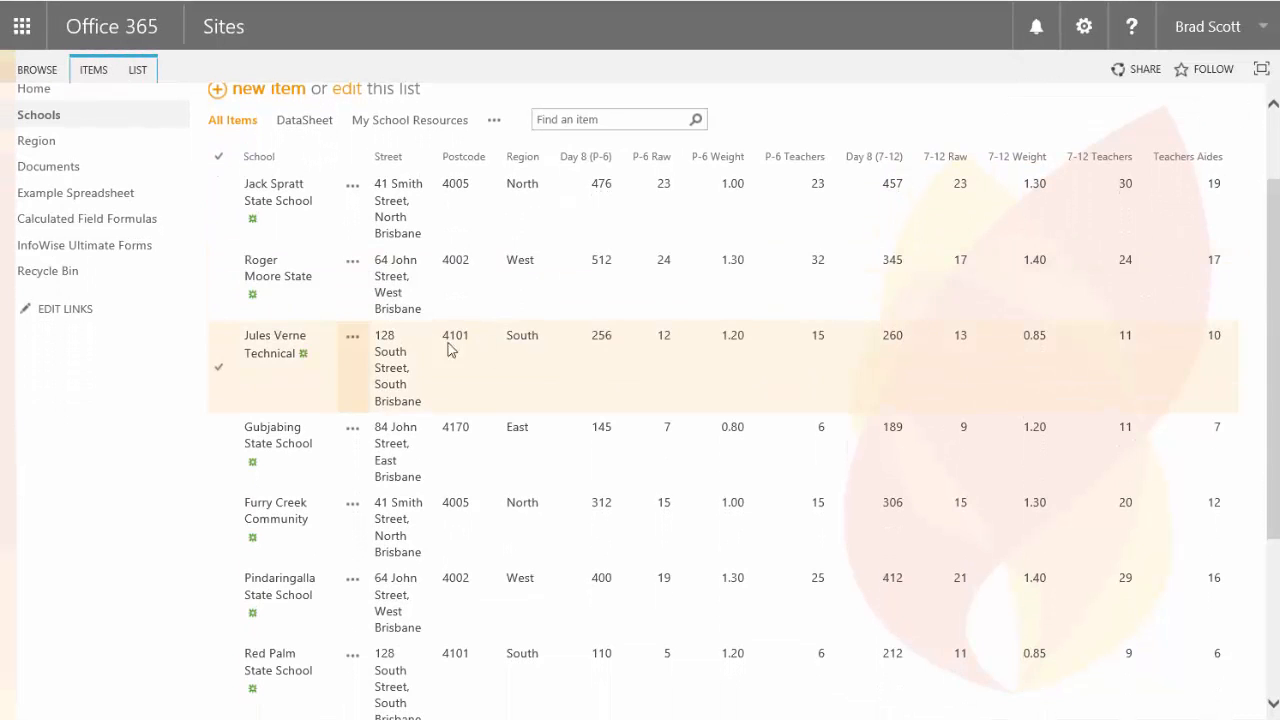
left_click(353, 341)
left_click(353, 343)
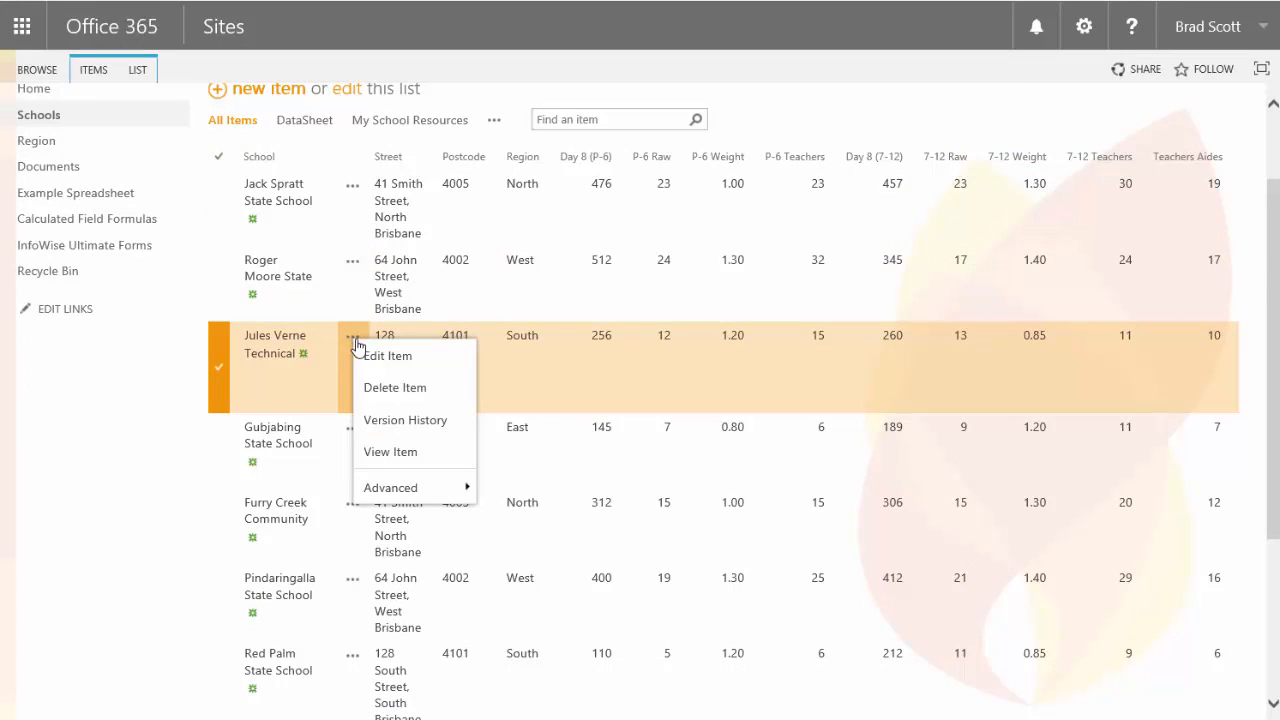
mouse_move(395, 488)
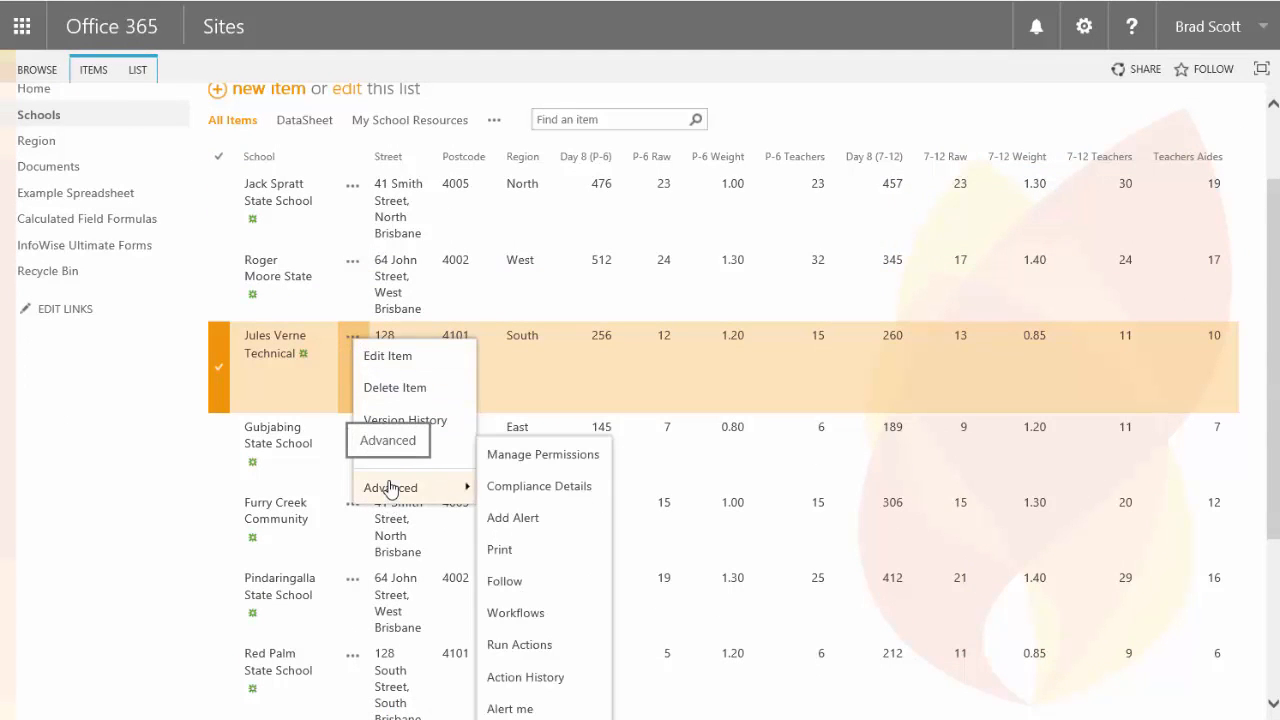
Open the Infowise Ultimate Forms settings for the Schools list and look over the customization options and training topics
left_click(138, 70)
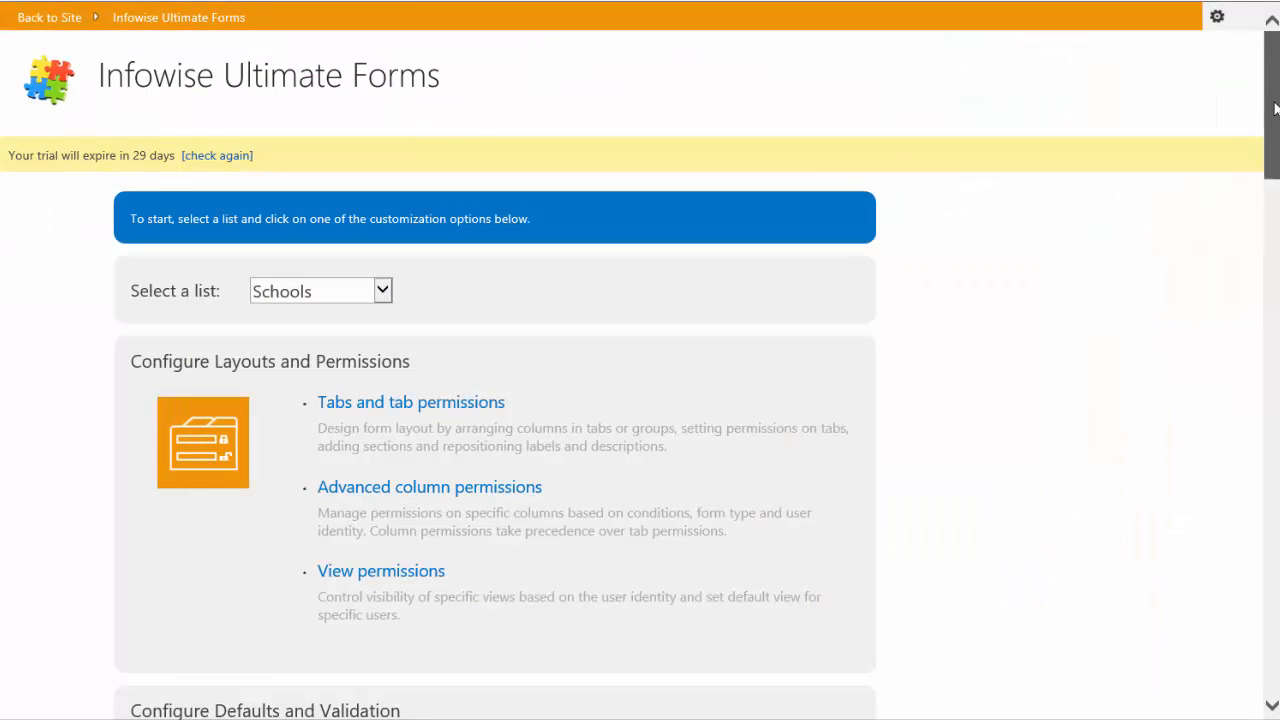
left_click_drag(1275, 108, 1275, 625)
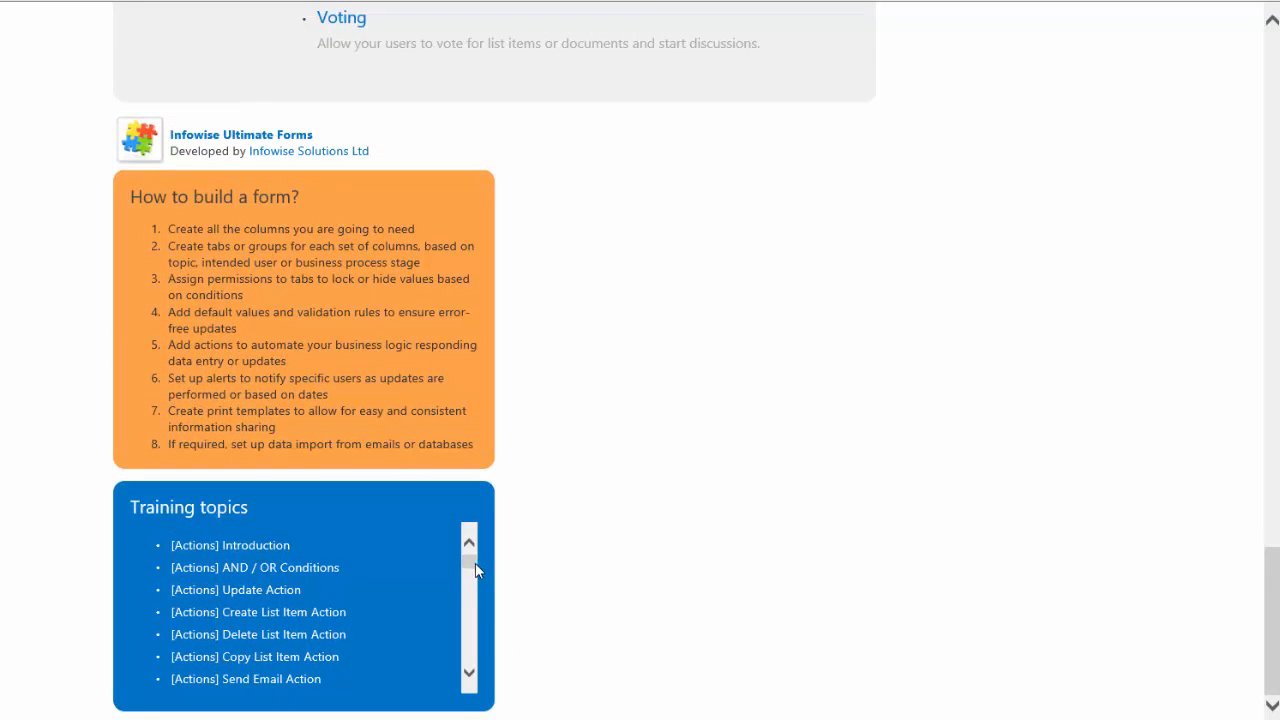
left_click_drag(475, 568, 473, 592)
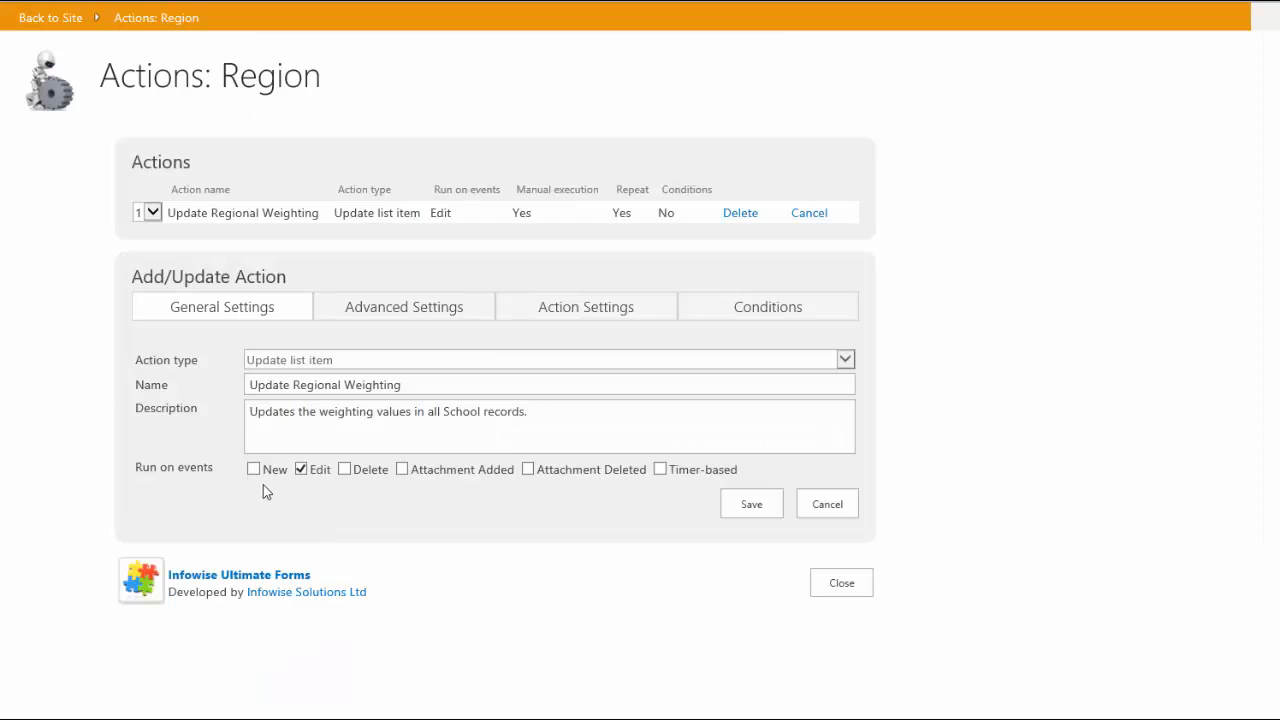
Set the Update Regional Weighting action to run on New events as well and review its manual execution and logging options
left_click(252, 470)
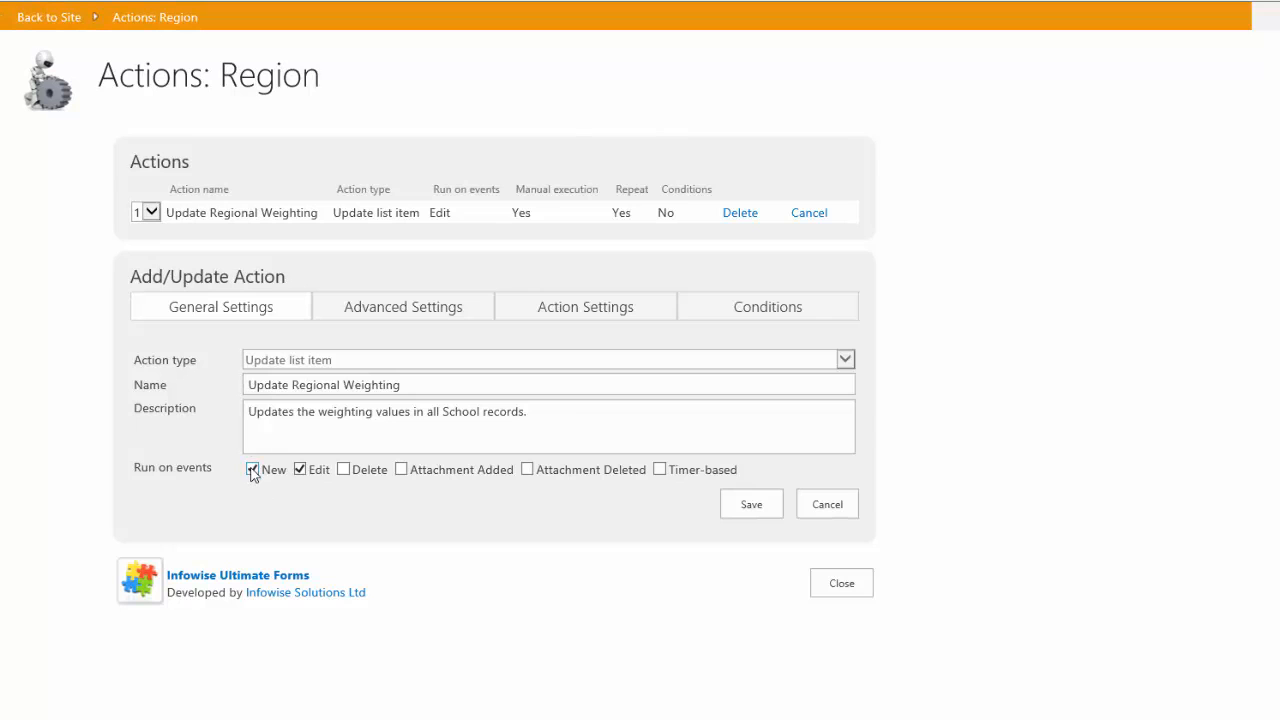
left_click(398, 310)
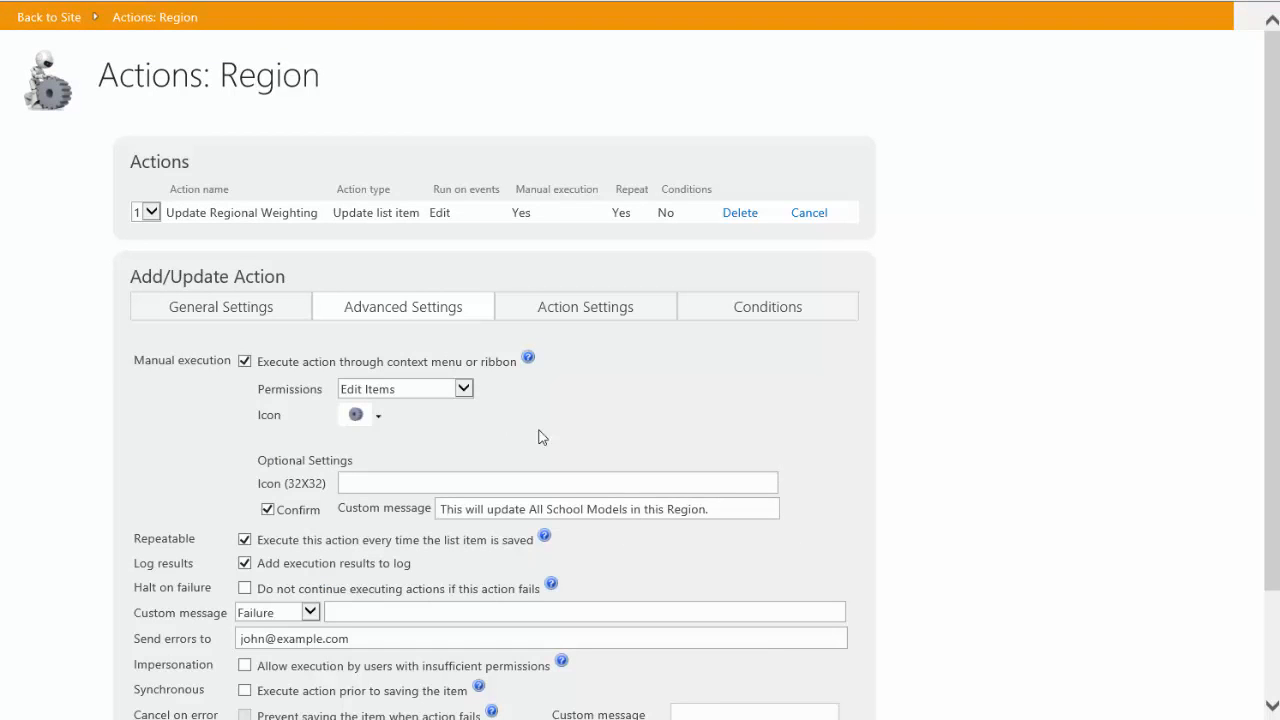
Review the action's target list, weight values and Region matching, keeping Schools as the list, and check its conditions
left_click(577, 312)
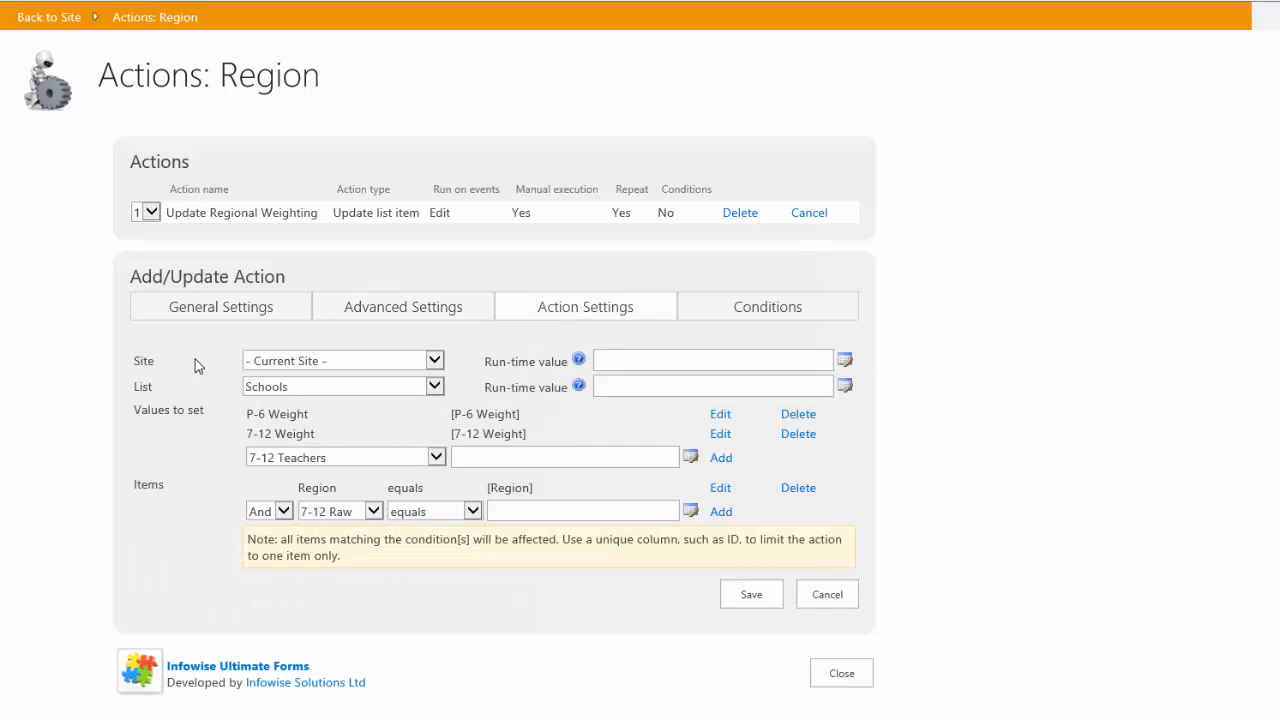
left_click(435, 387)
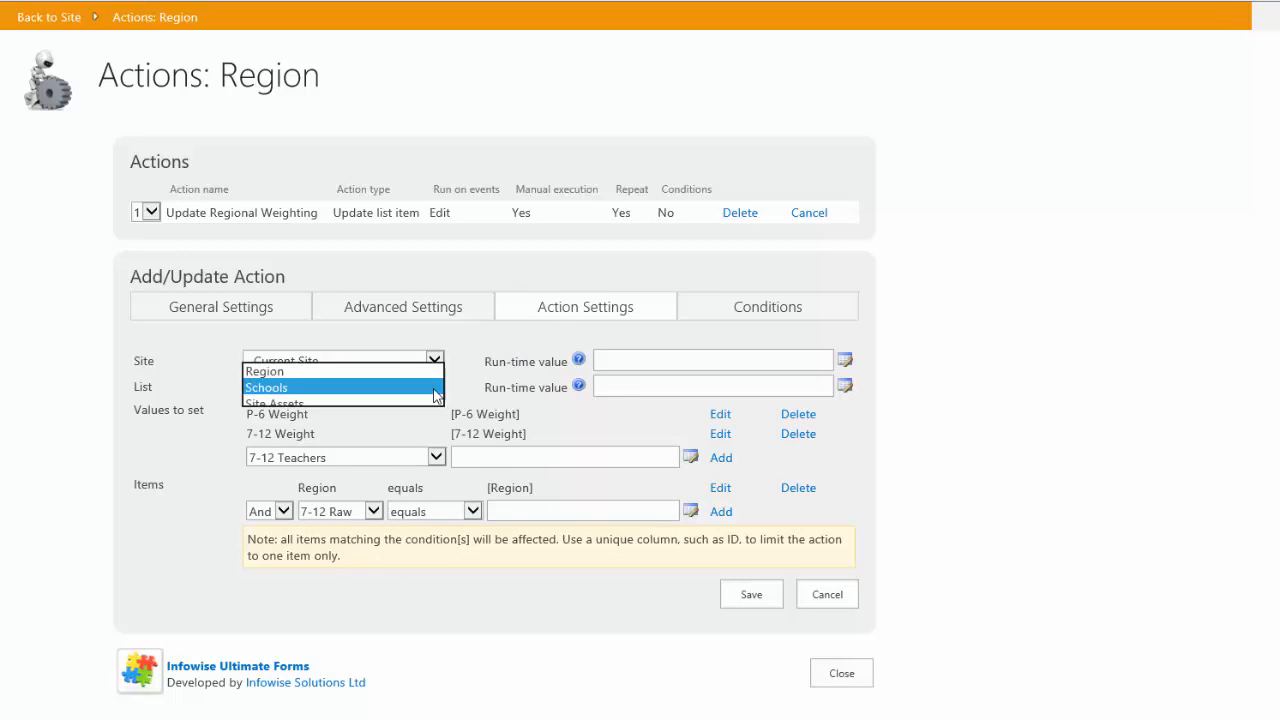
left_click(435, 391)
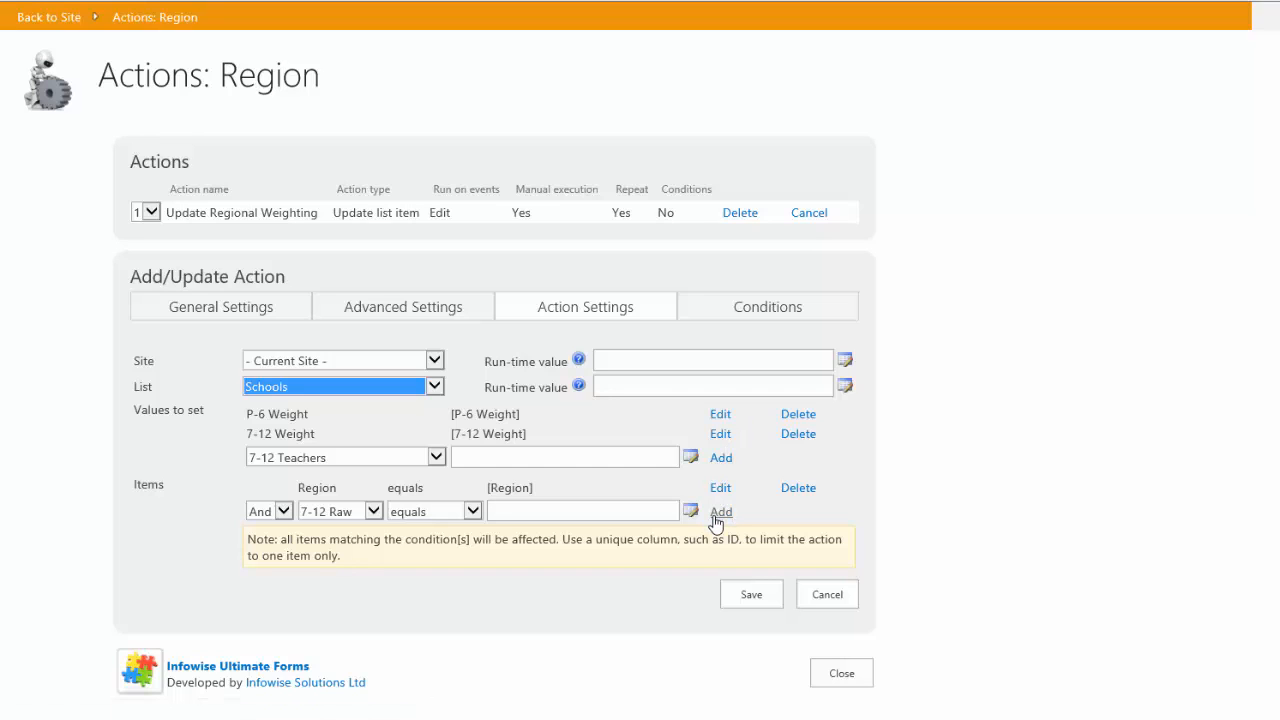
left_click(762, 315)
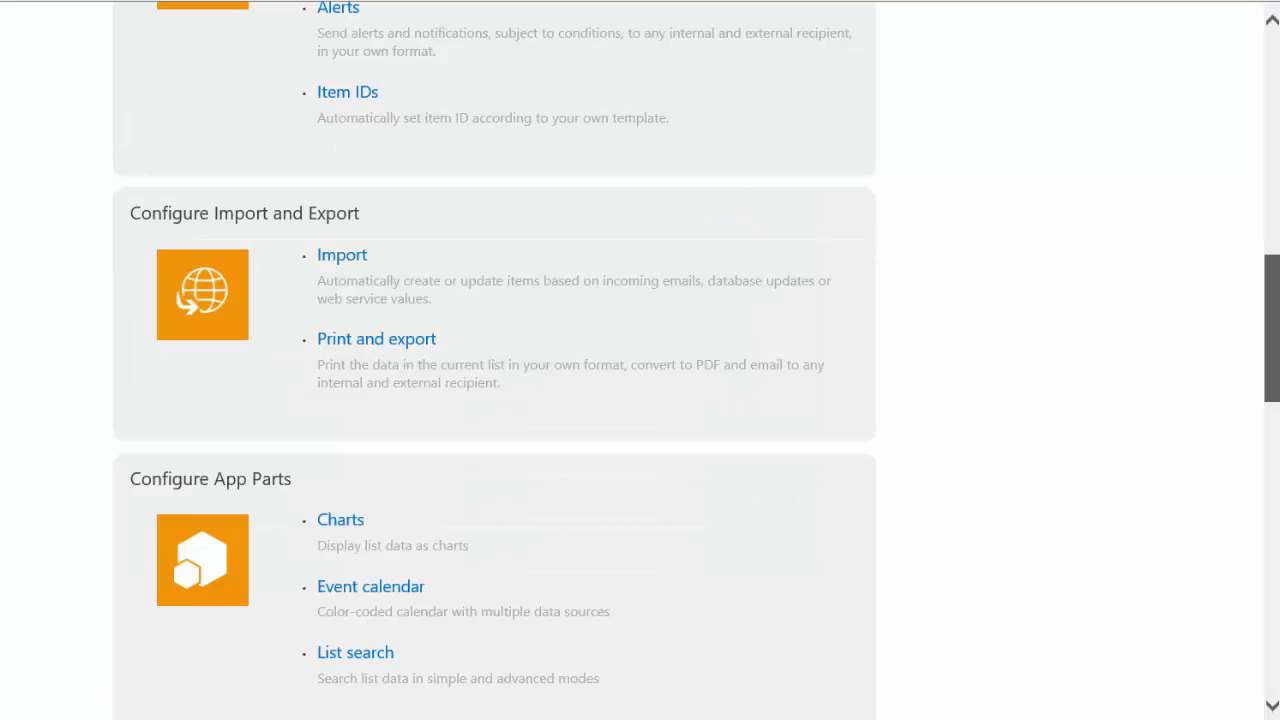
Examine the import and export, app part and column features offered by Infowise Ultimate Forms, down to its training topics
scroll(640, 360, "down", 3)
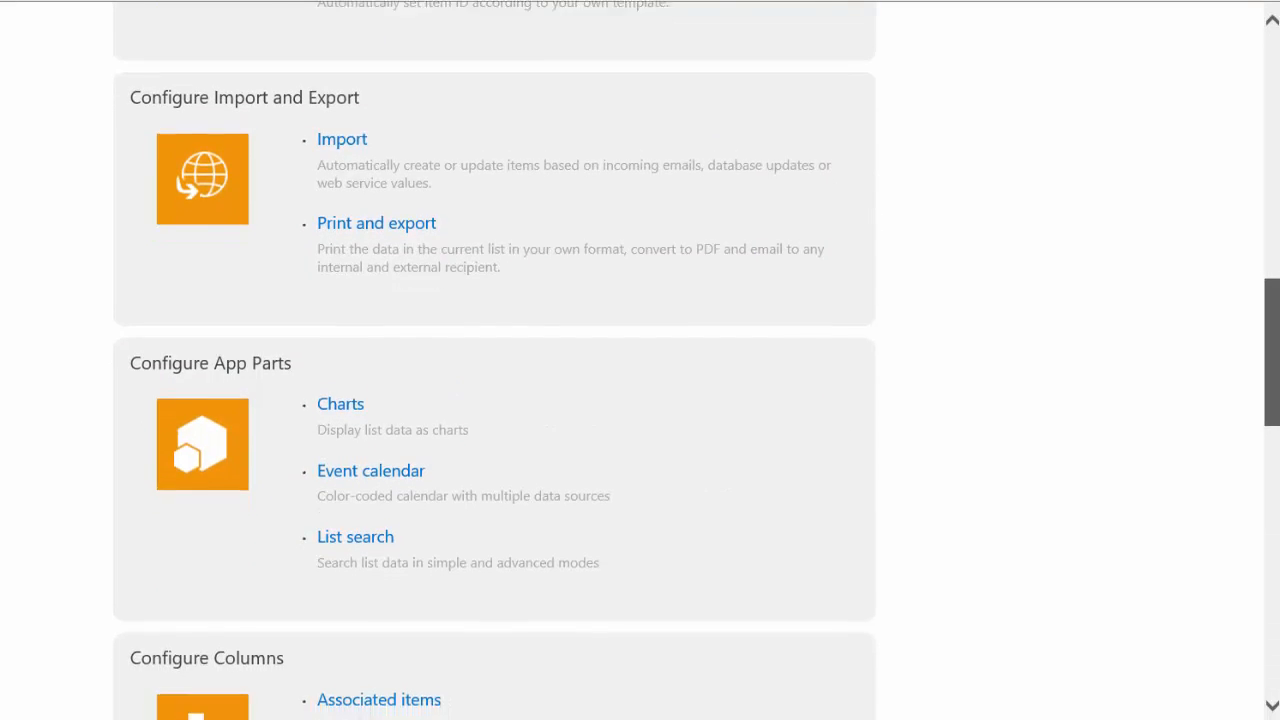
scroll(640, 360, "down", 3)
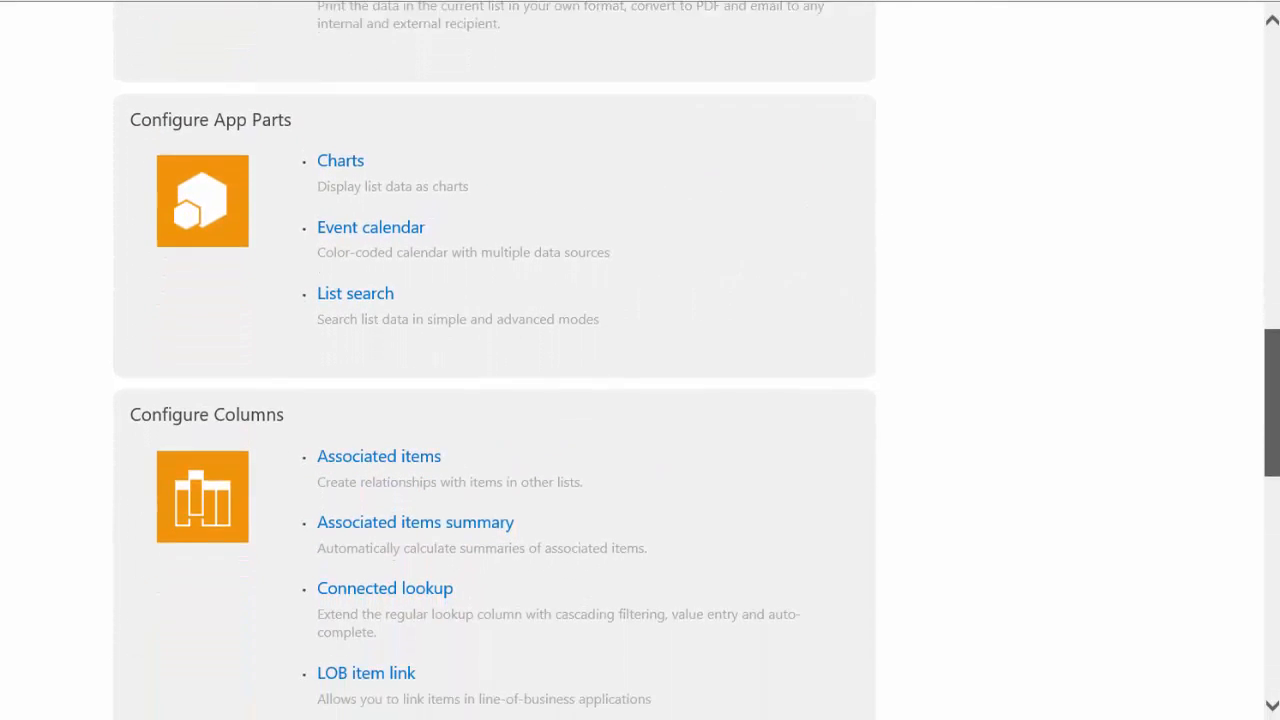
scroll(640, 360, "down", 3)
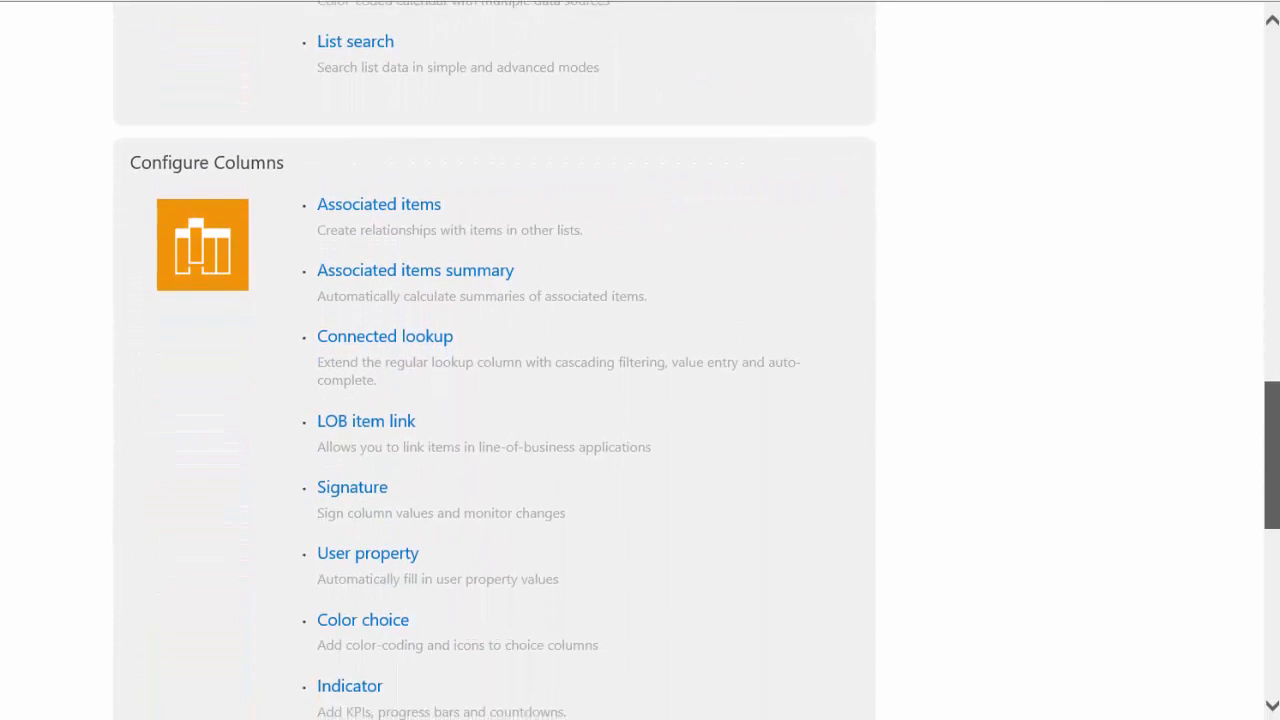
scroll(640, 360, "down", 3)
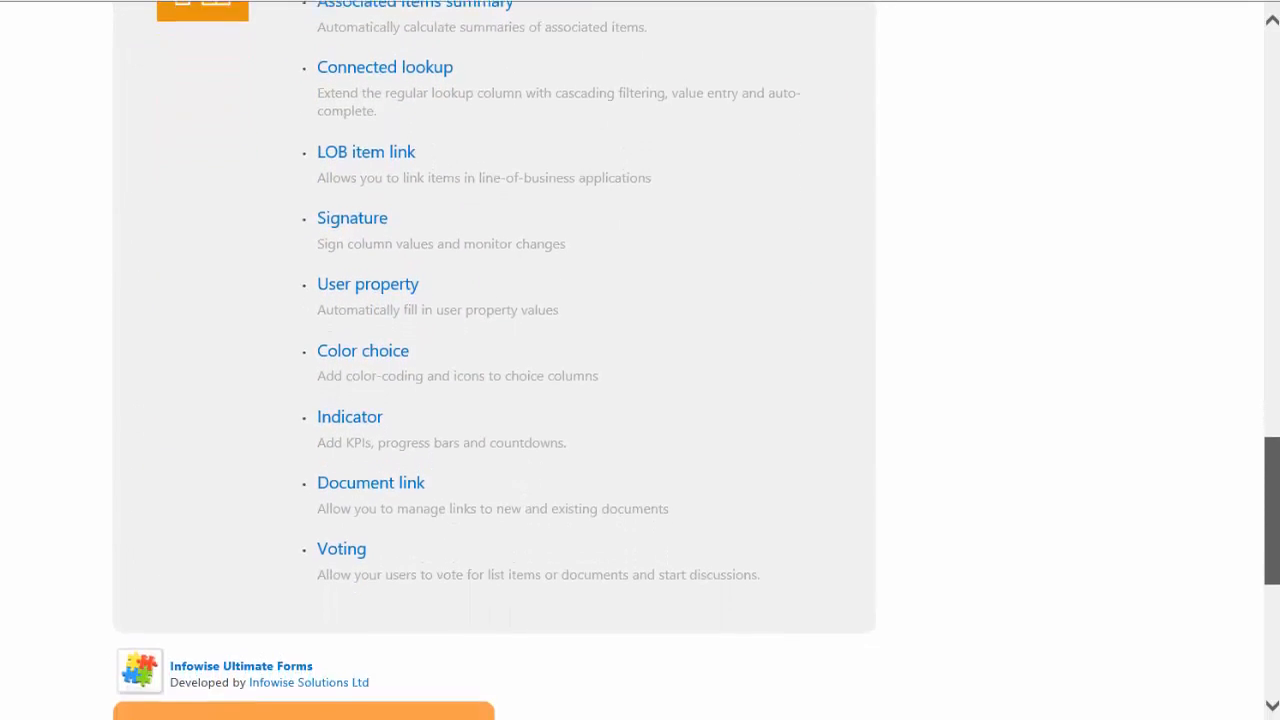
scroll(640, 360, "down", 3)
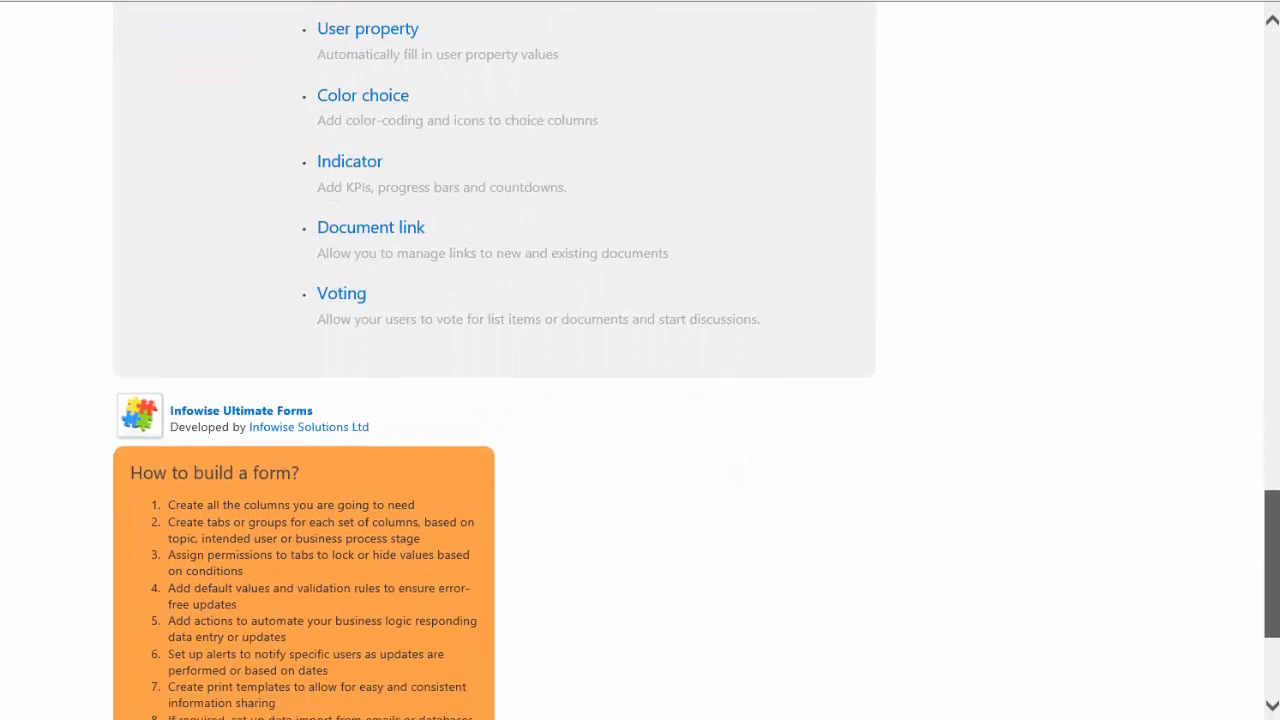
scroll(640, 360, "down", 3)
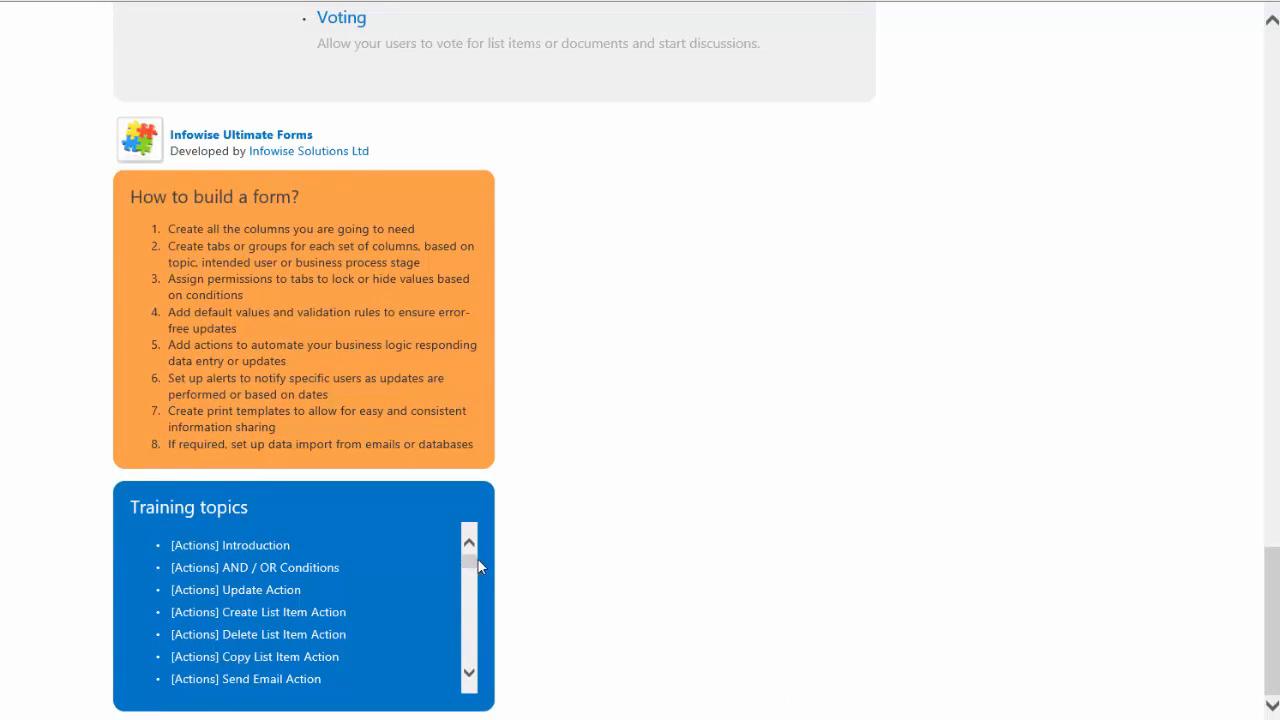
left_click_drag(472, 571, 472, 592)
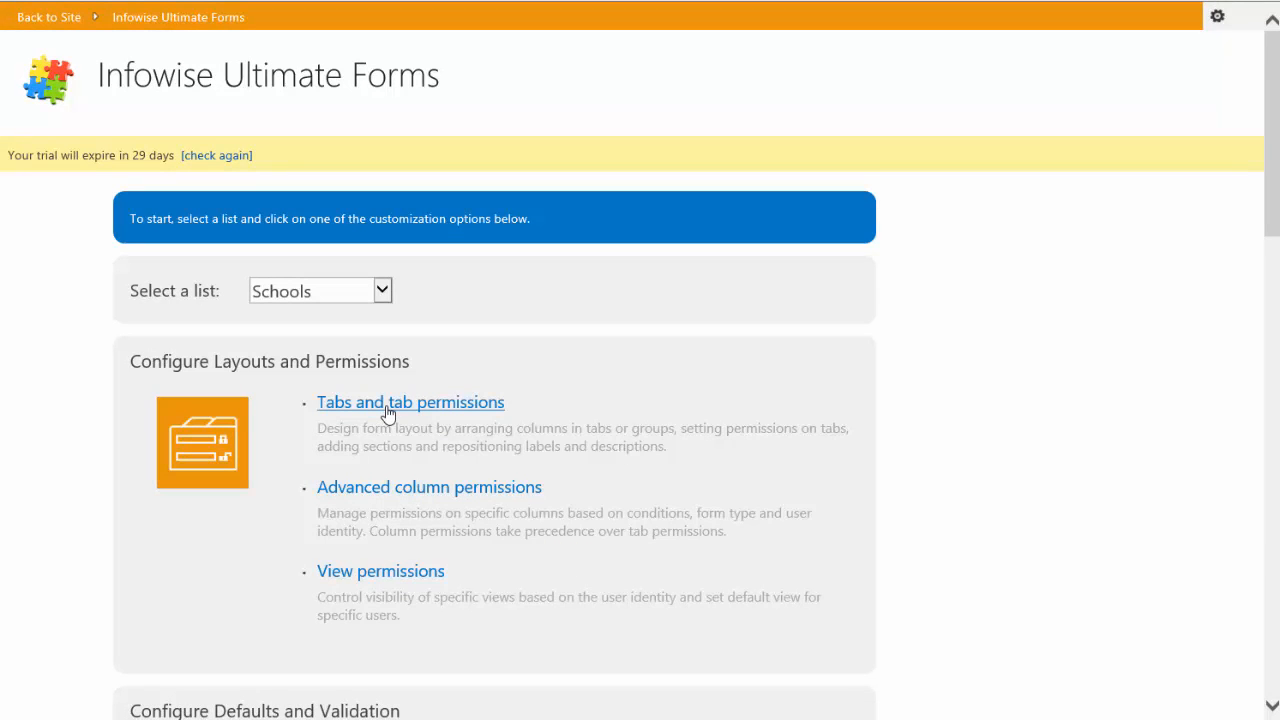
Open the tabs and tab permissions settings for Schools and examine the columns assigned to the Summary tab, selecting Region in the column list
left_click(388, 410)
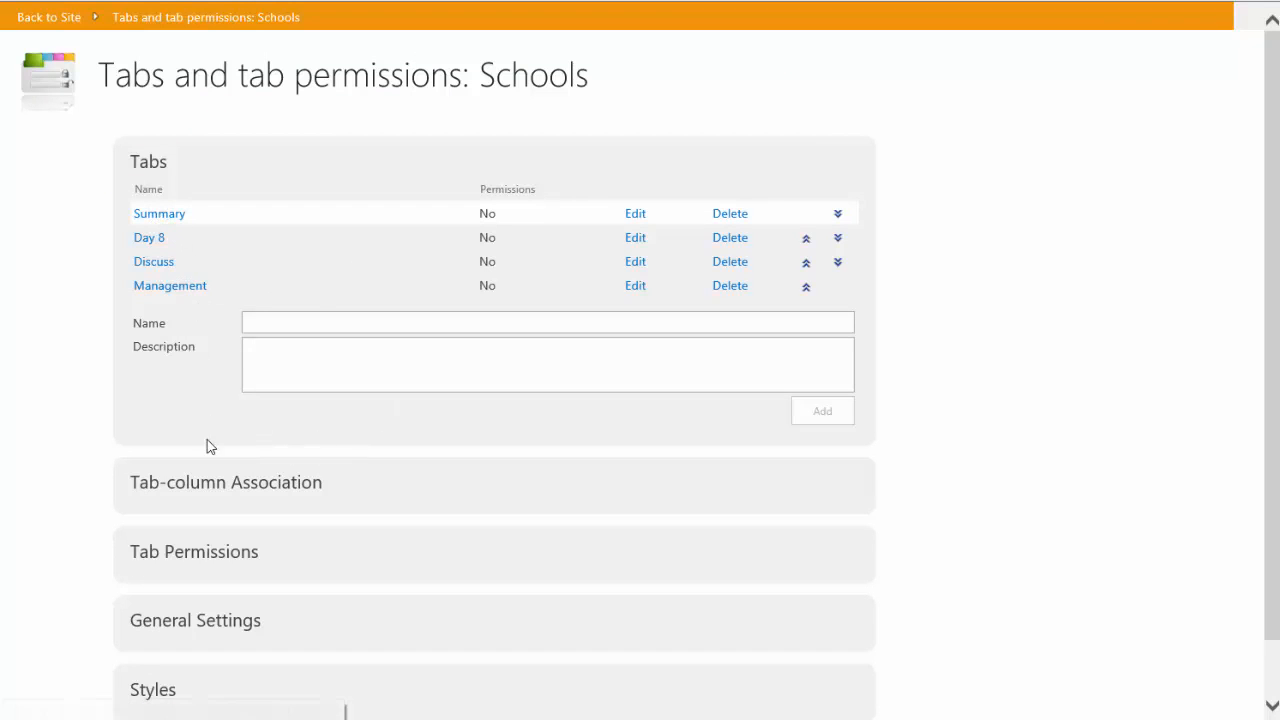
left_click(209, 484)
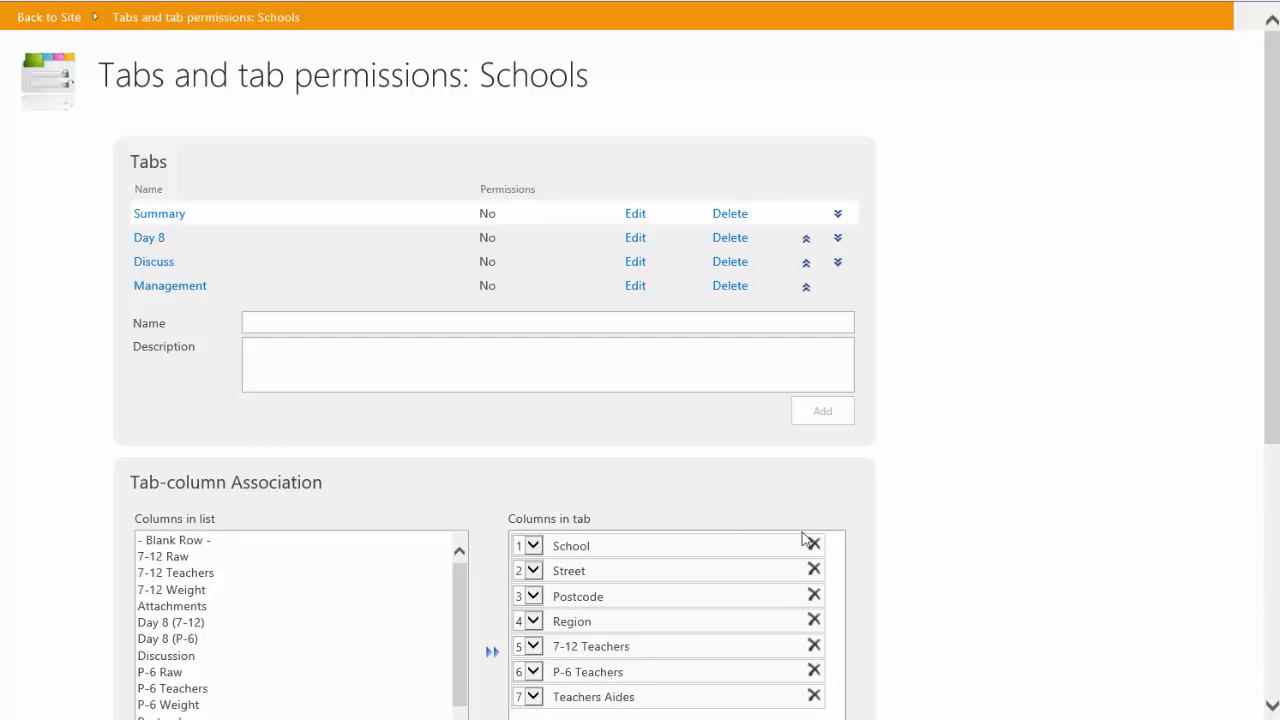
scroll(909, 557, "down", 3)
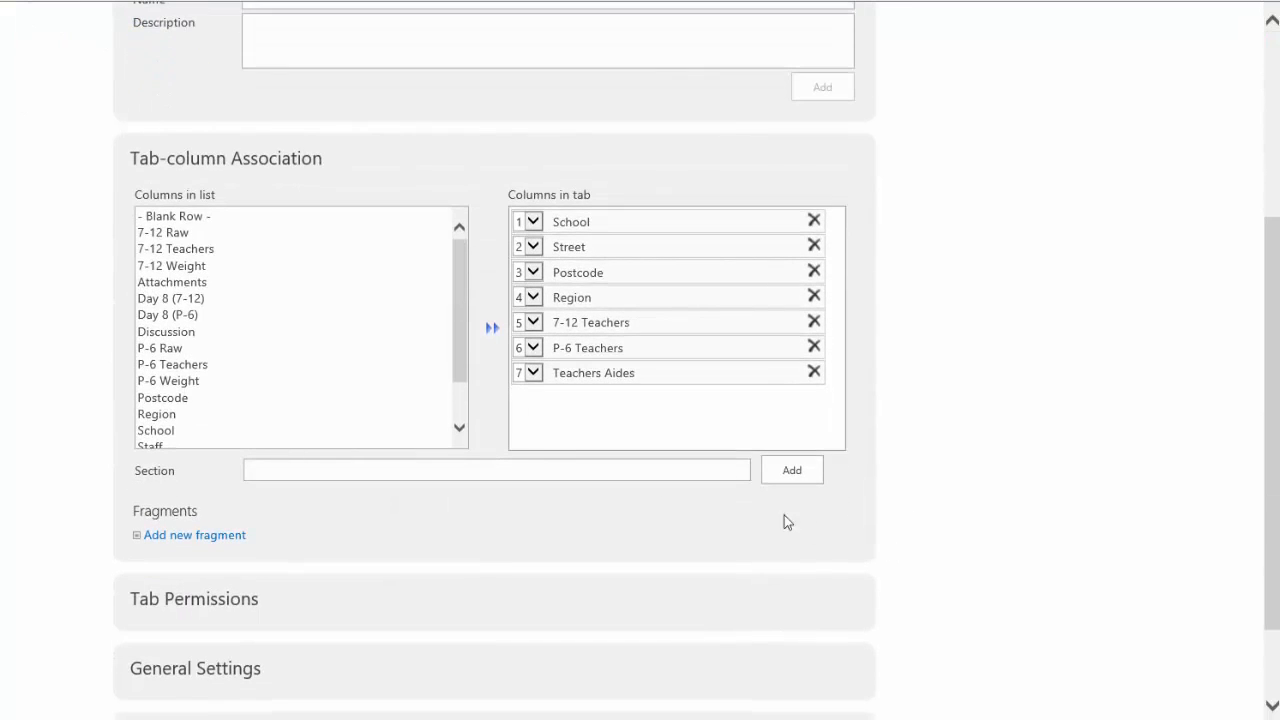
left_click(182, 418)
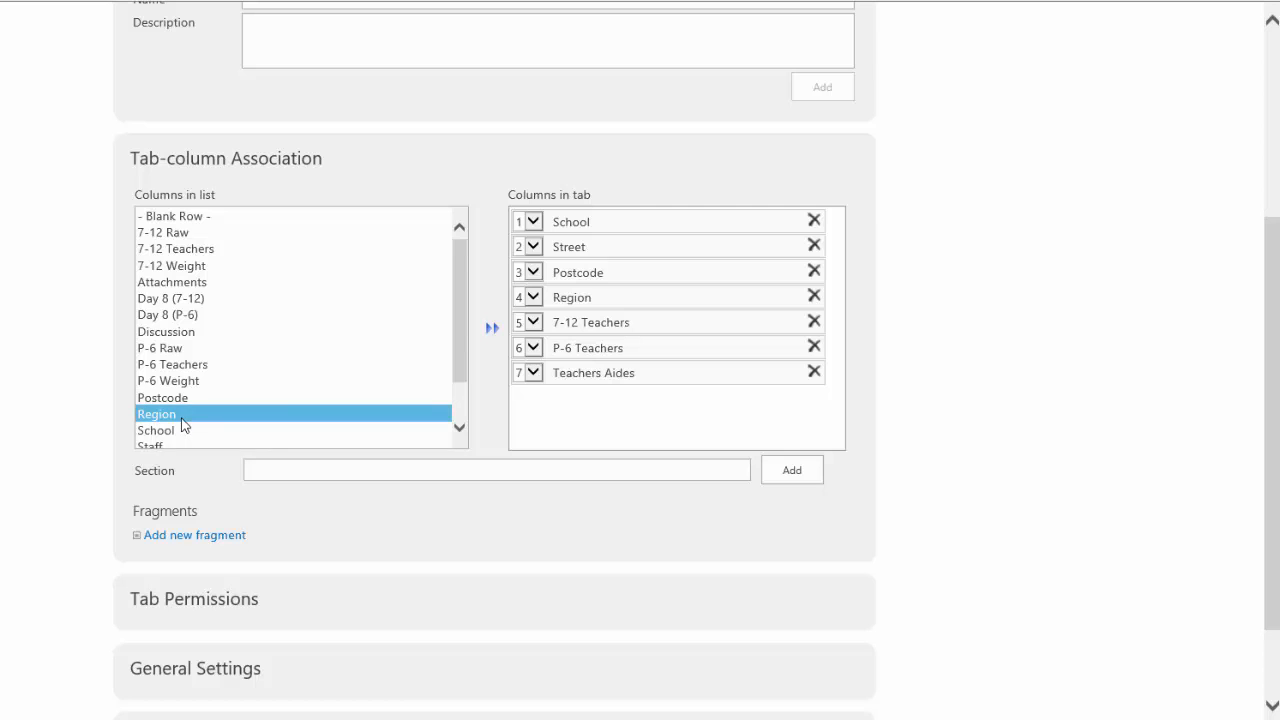
Examine the columns assigned to the Day 8 tab in the tab-column association
scroll(283, 172, "up", 3)
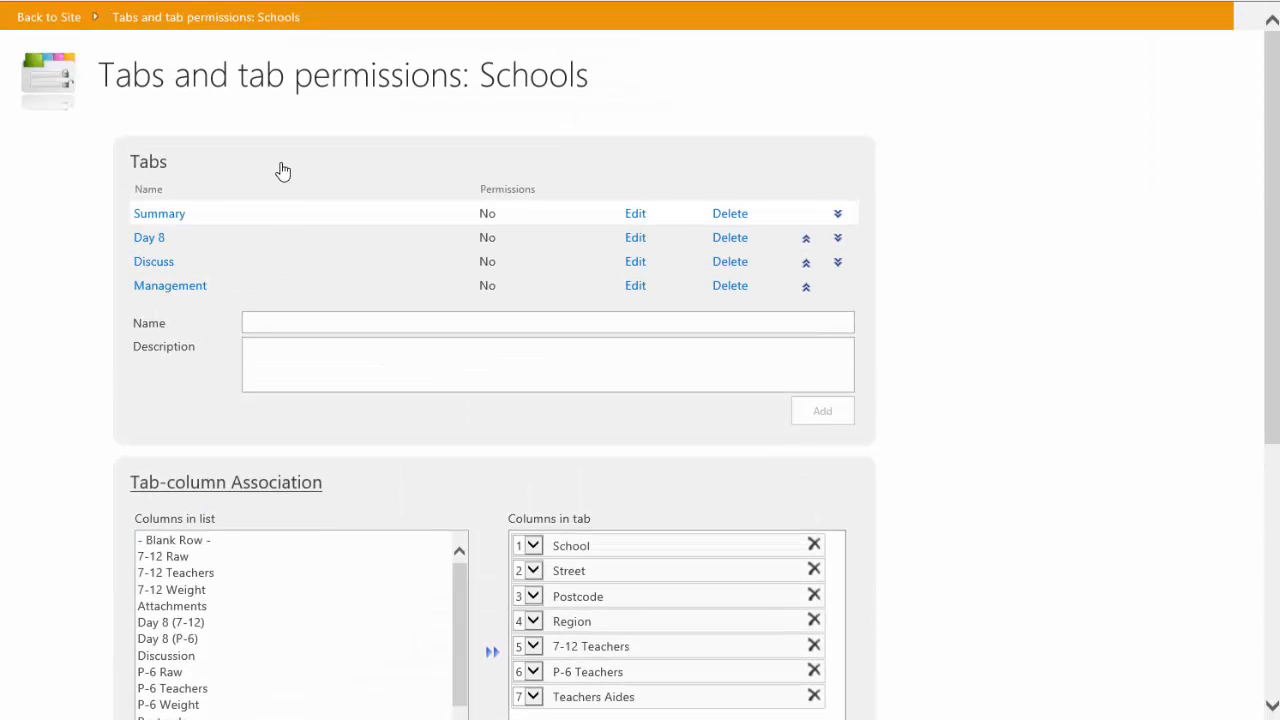
left_click(148, 241)
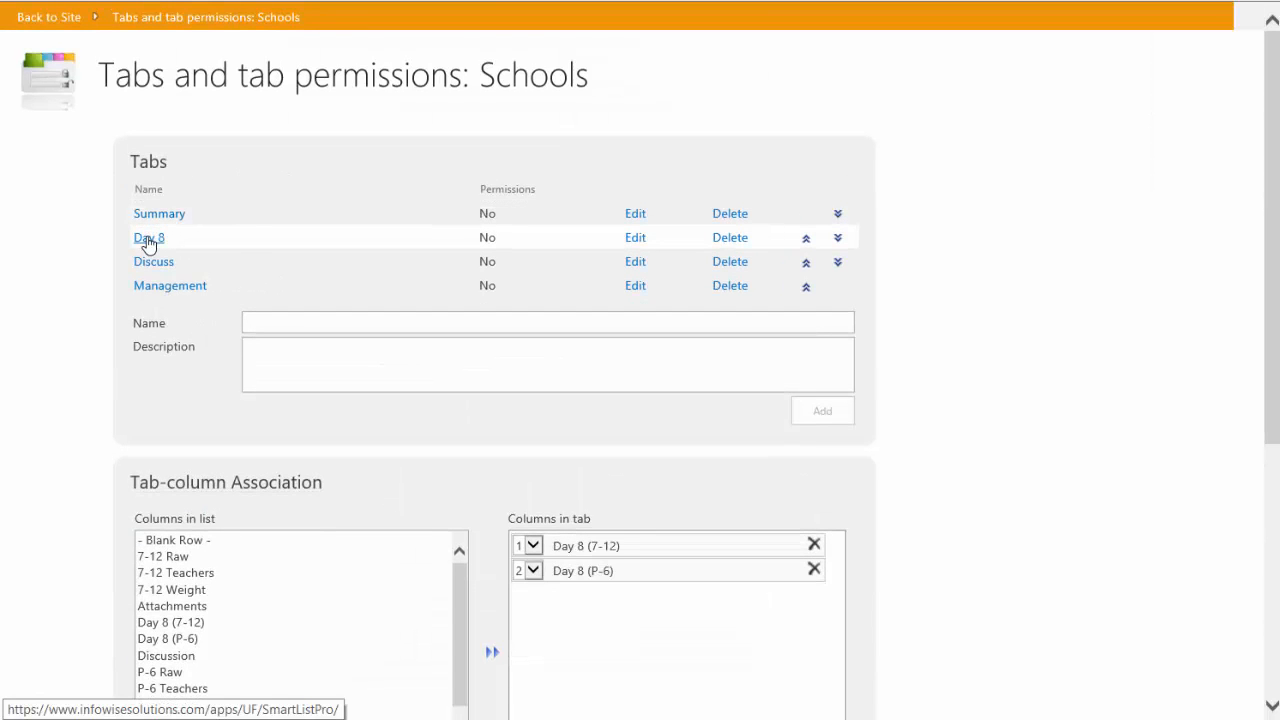
scroll(740, 609, "down", 3)
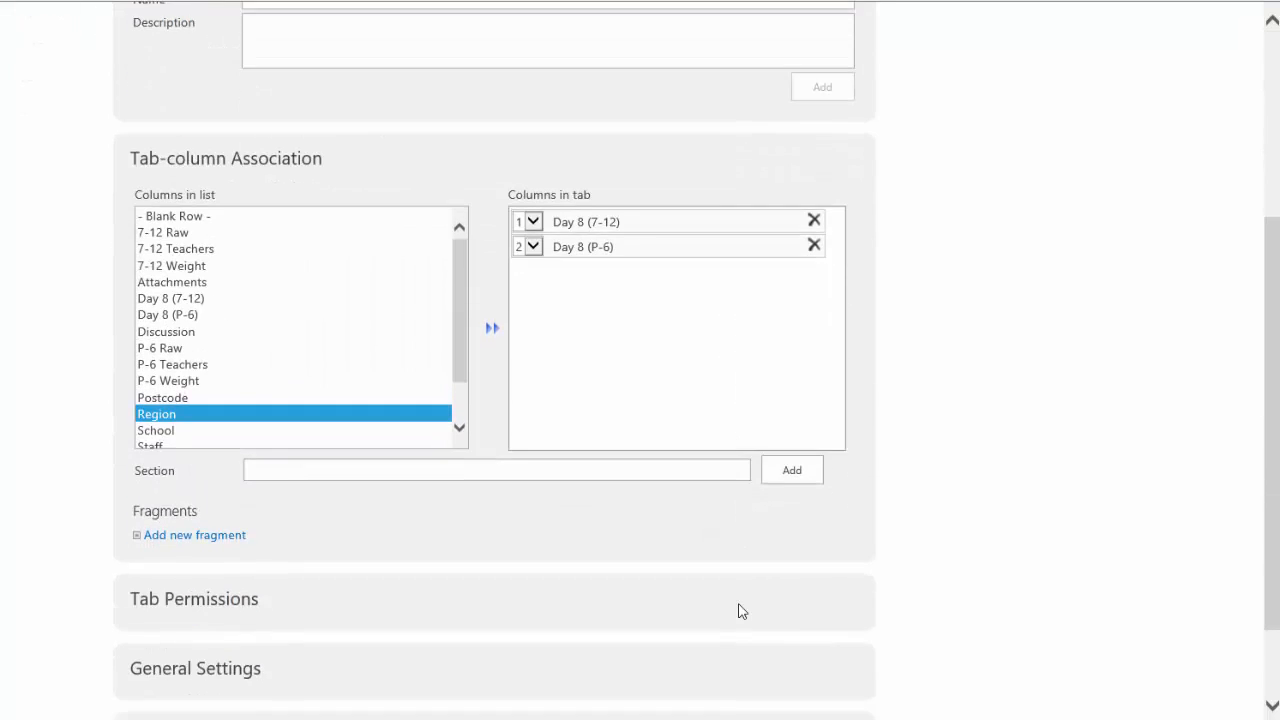
scroll(740, 609, "down", 1)
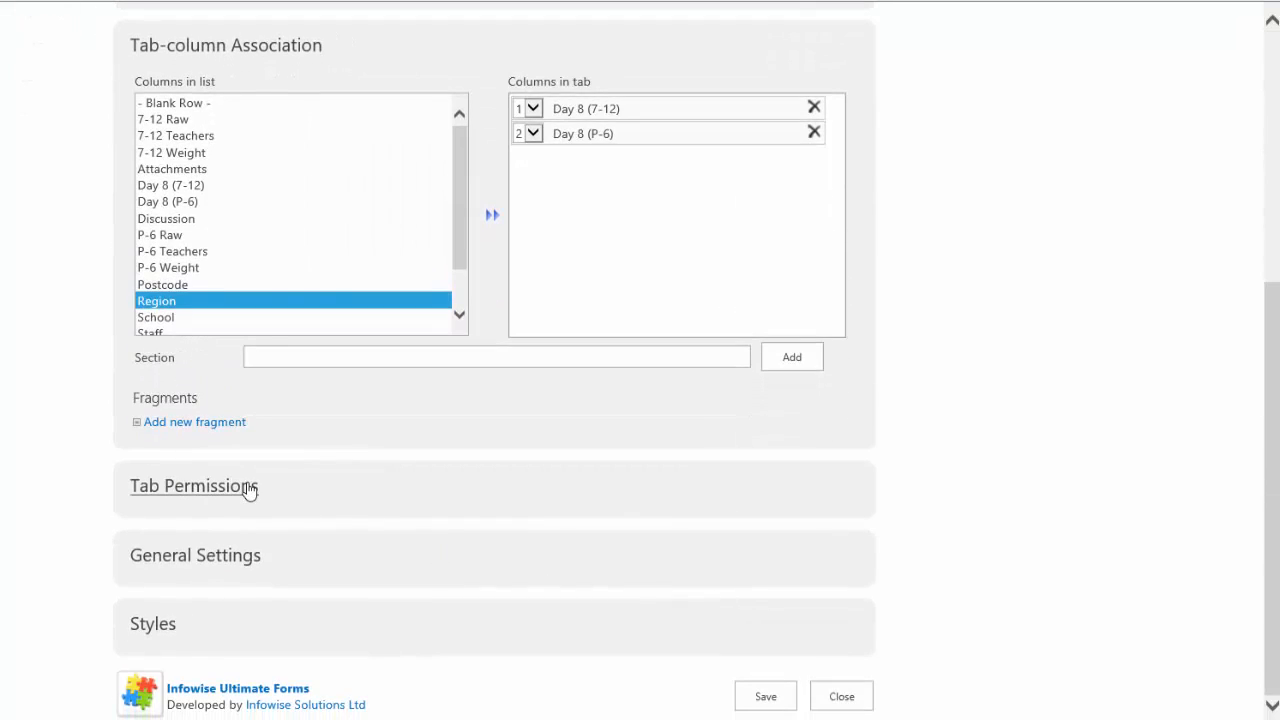
Show the Day 8 tab's permission rule options and enter "Sh" as the user or group
left_click(249, 487)
scroll(744, 546, "down", 2)
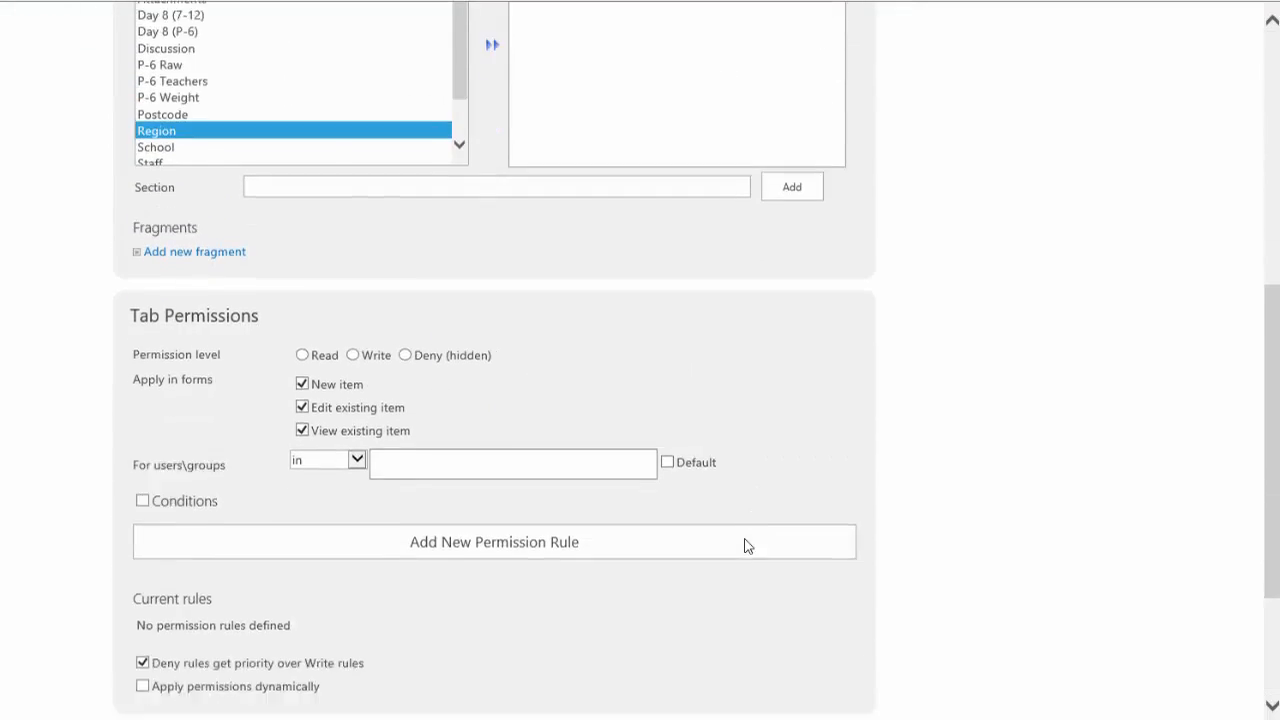
scroll(744, 546, "down", 2)
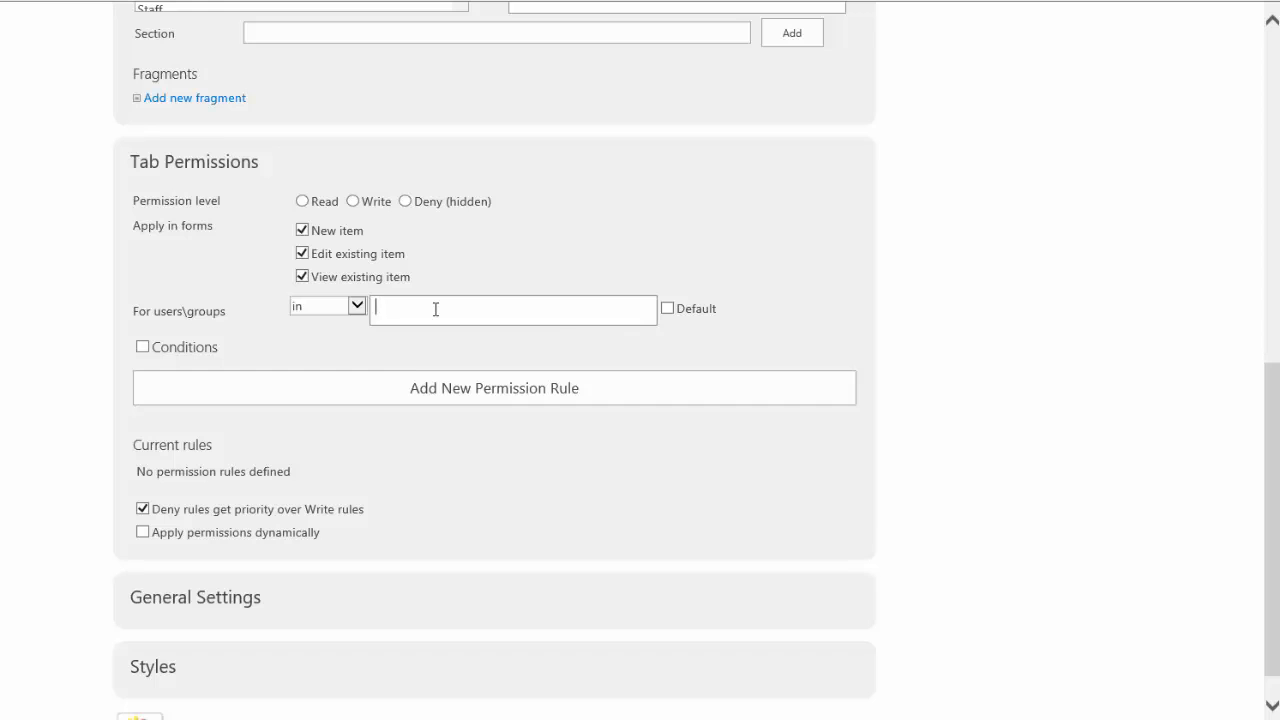
type("Sh")
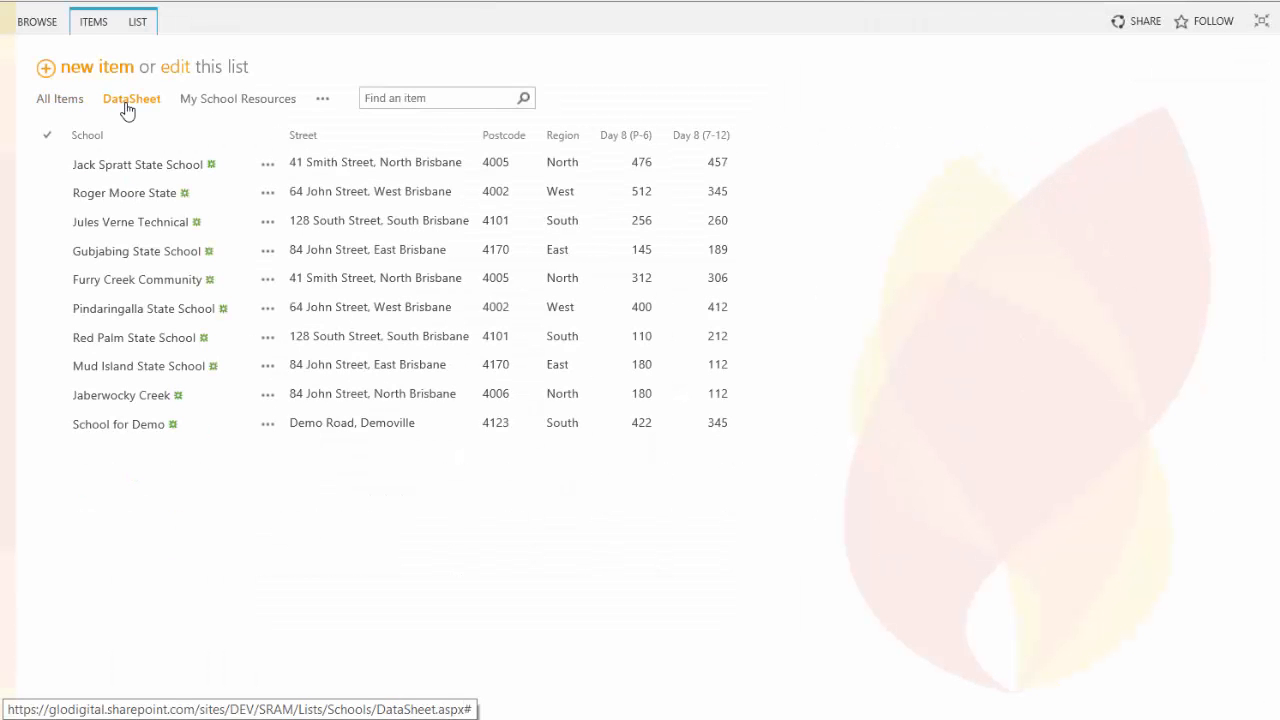
Switch the Schools DataSheet view to inline editing, select the Pindaringalla State School cell and show the list options
left_click(176, 68)
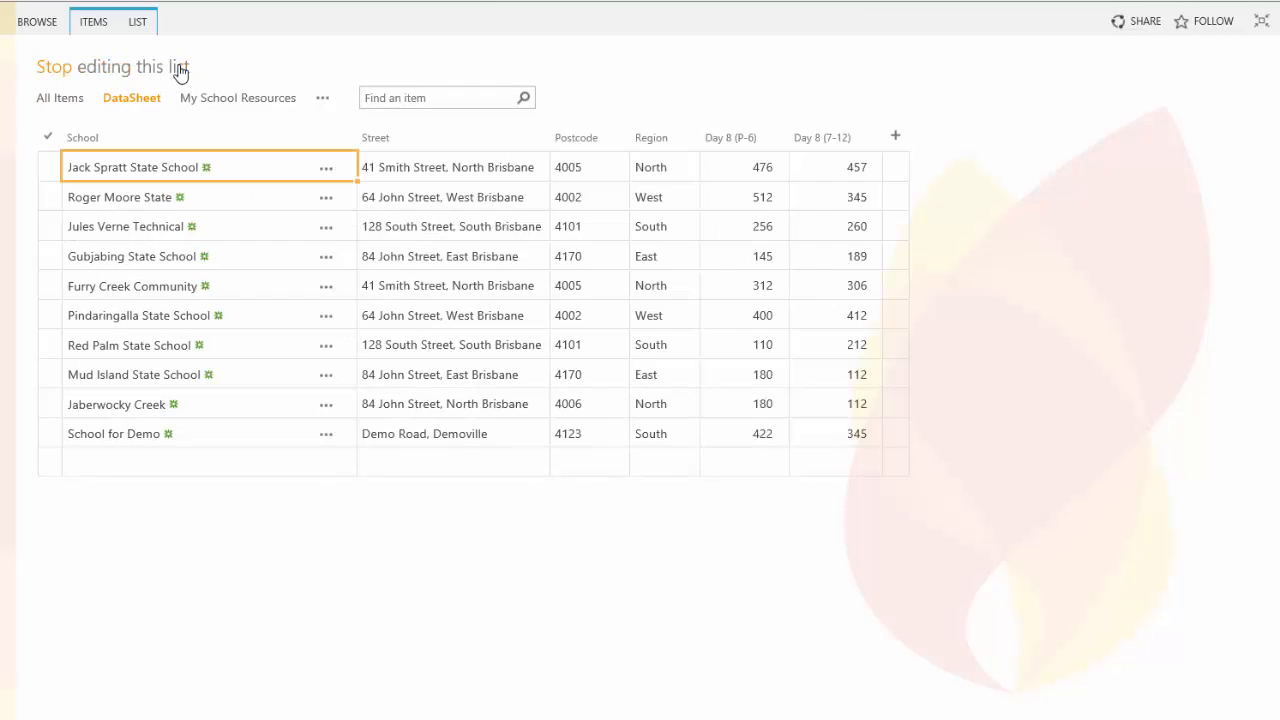
left_click(264, 256)
left_click(269, 292)
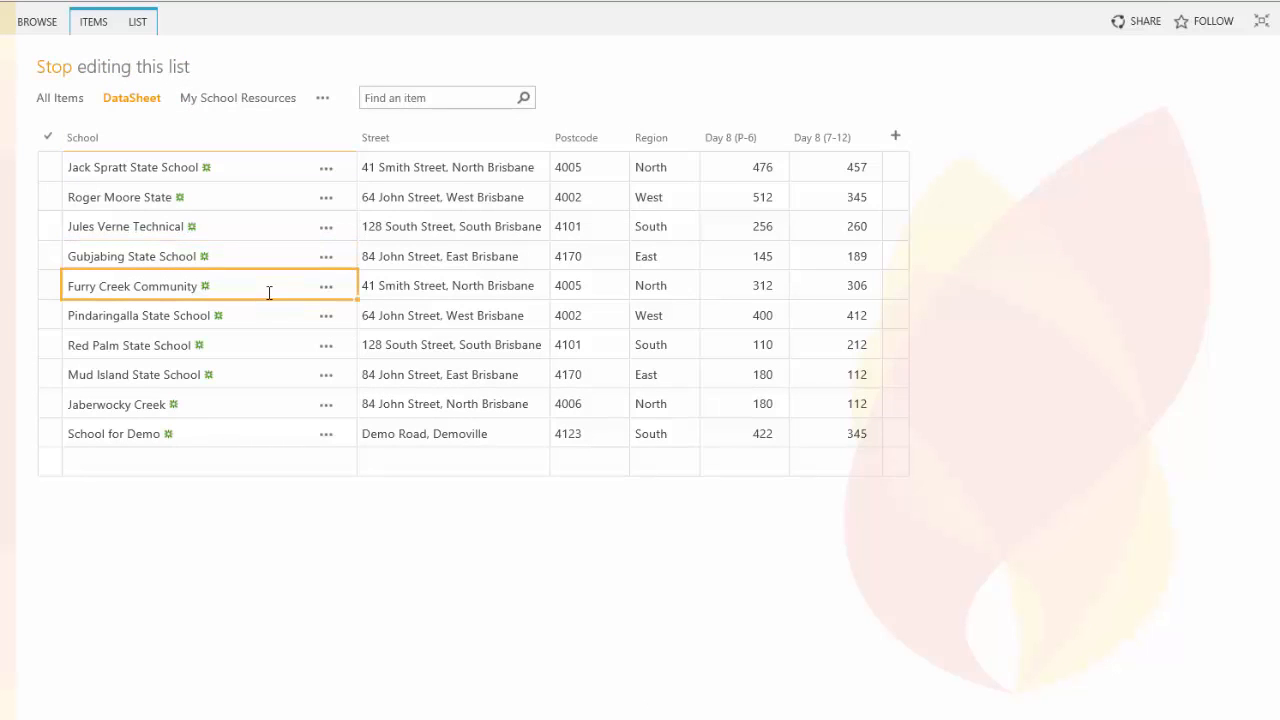
left_click(269, 325)
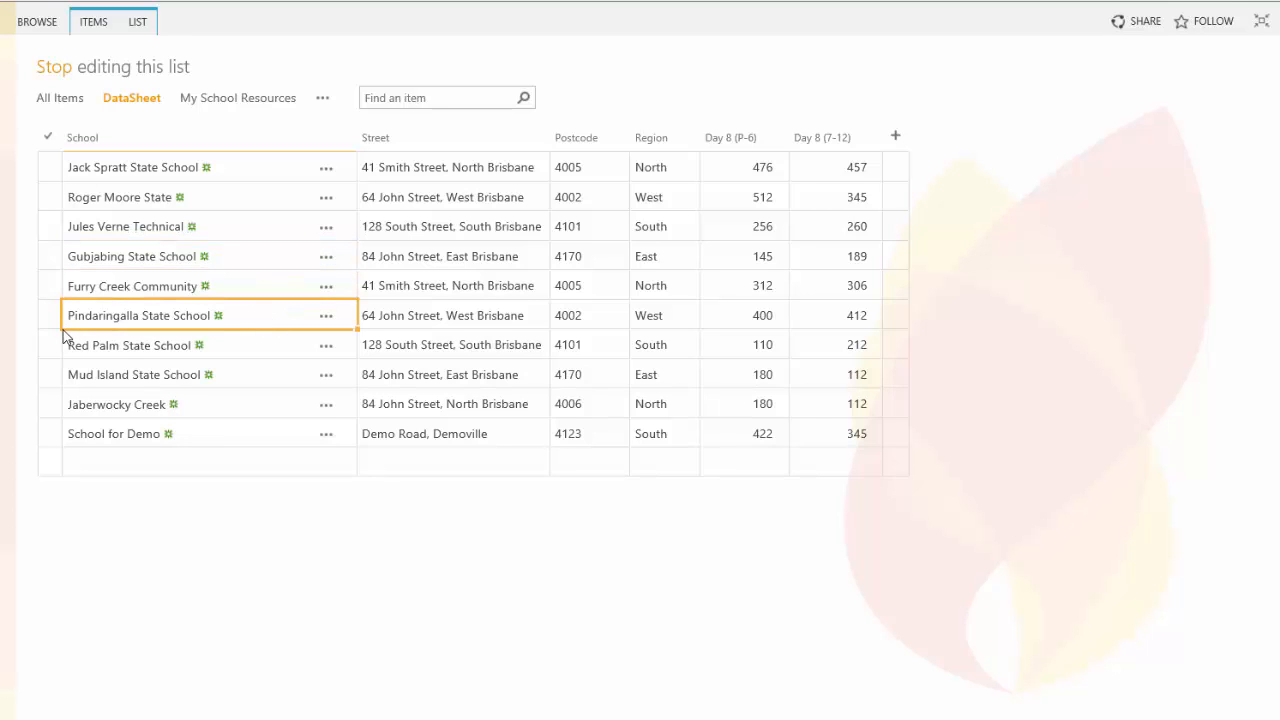
left_click(129, 25)
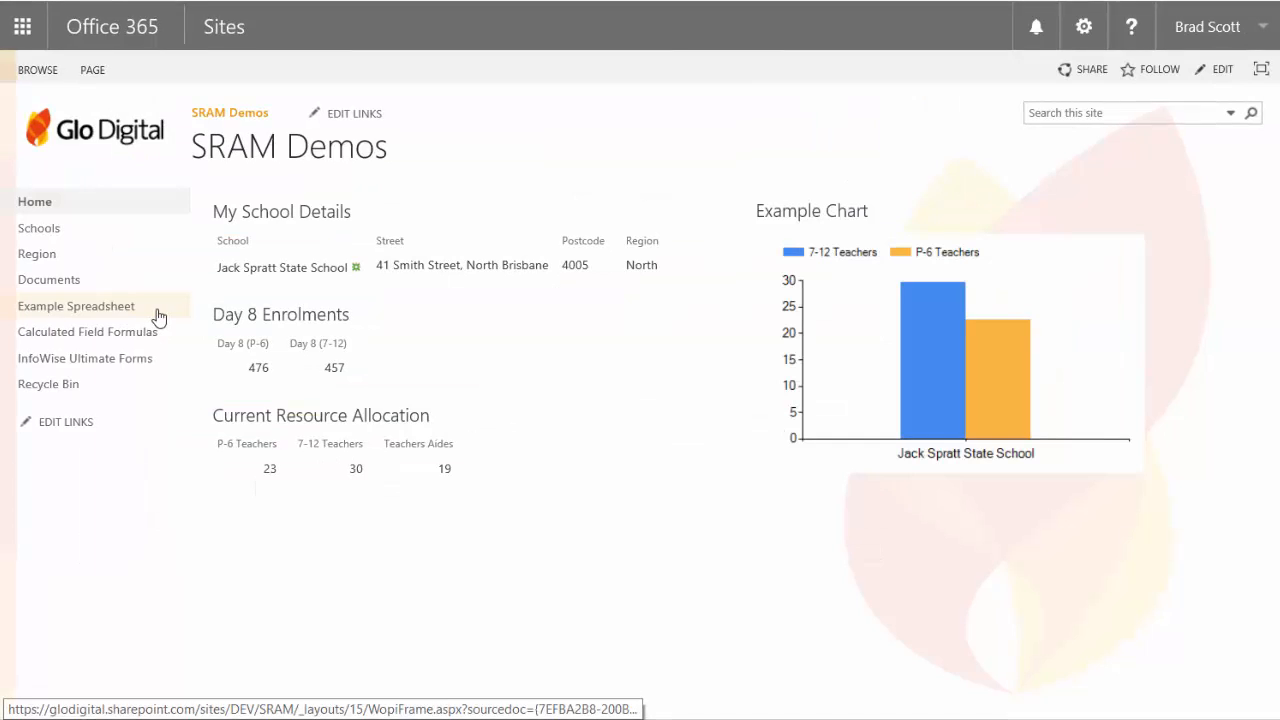
Open the Example Spreadsheet from the SRAM Demos home page
left_click(157, 317)
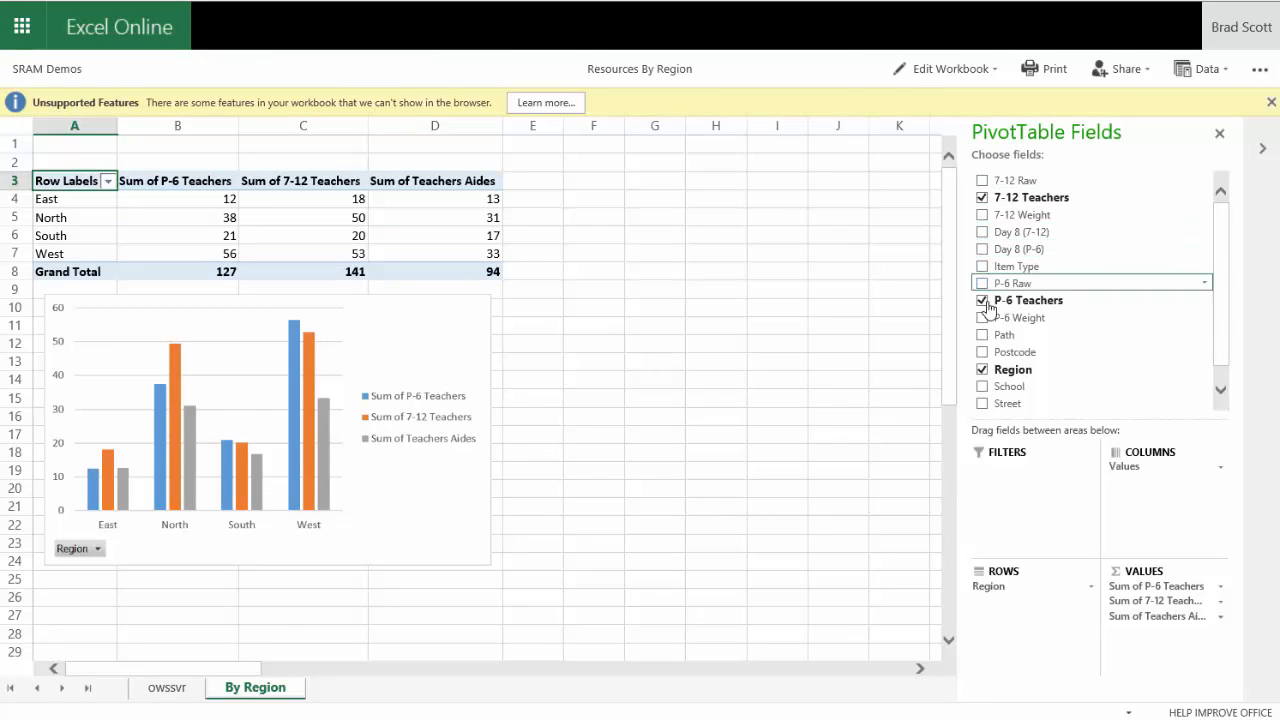
Open the Resources By Region workbook in desktop Excel and show its data commands
left_click(986, 70)
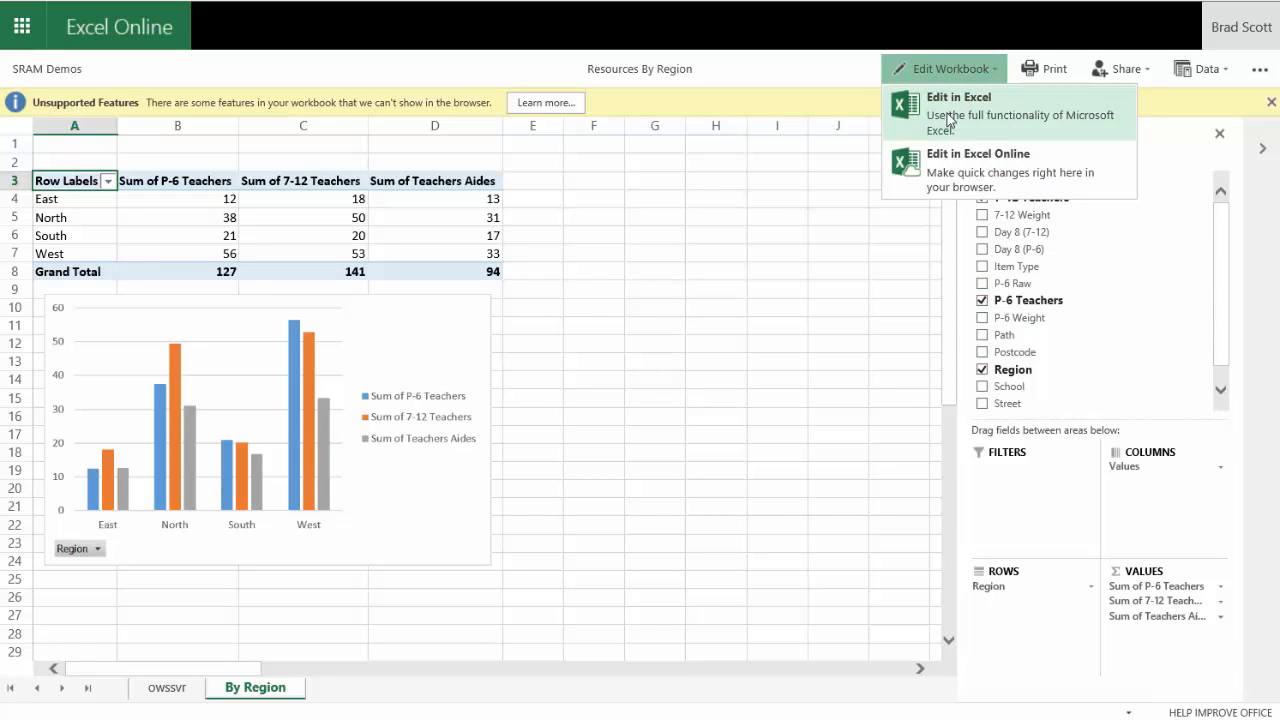
left_click(949, 119)
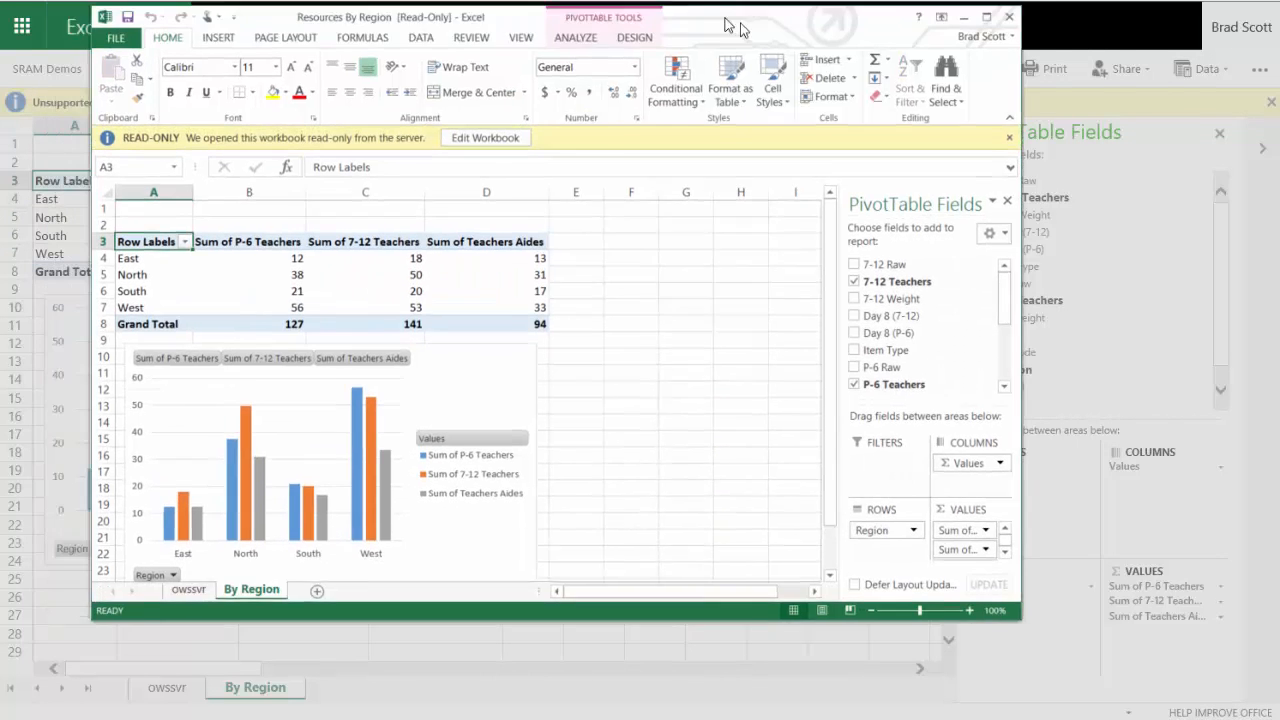
left_click_drag(680, 20, 822, 68)
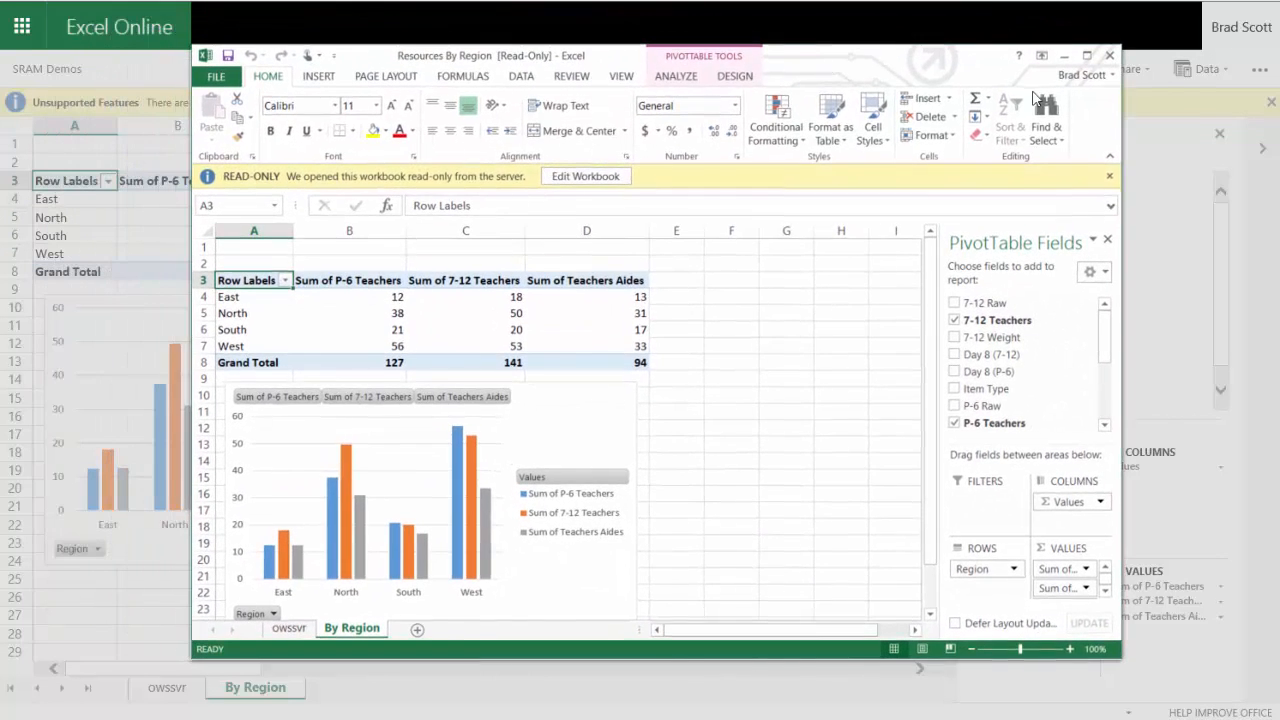
left_click(522, 80)
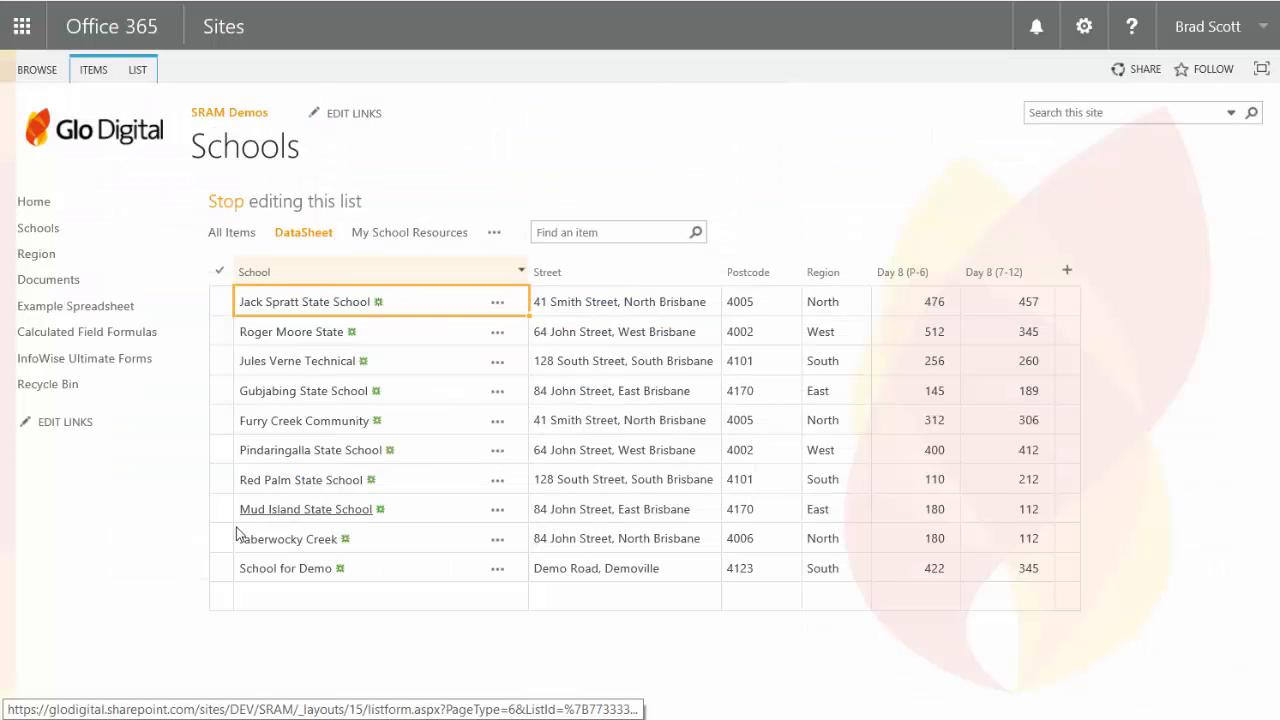
Copy the Jaberwocky Creek row into the empty last row of the Schools datasheet and name the copy "Jaberwocky Creek High"
left_click(223, 540)
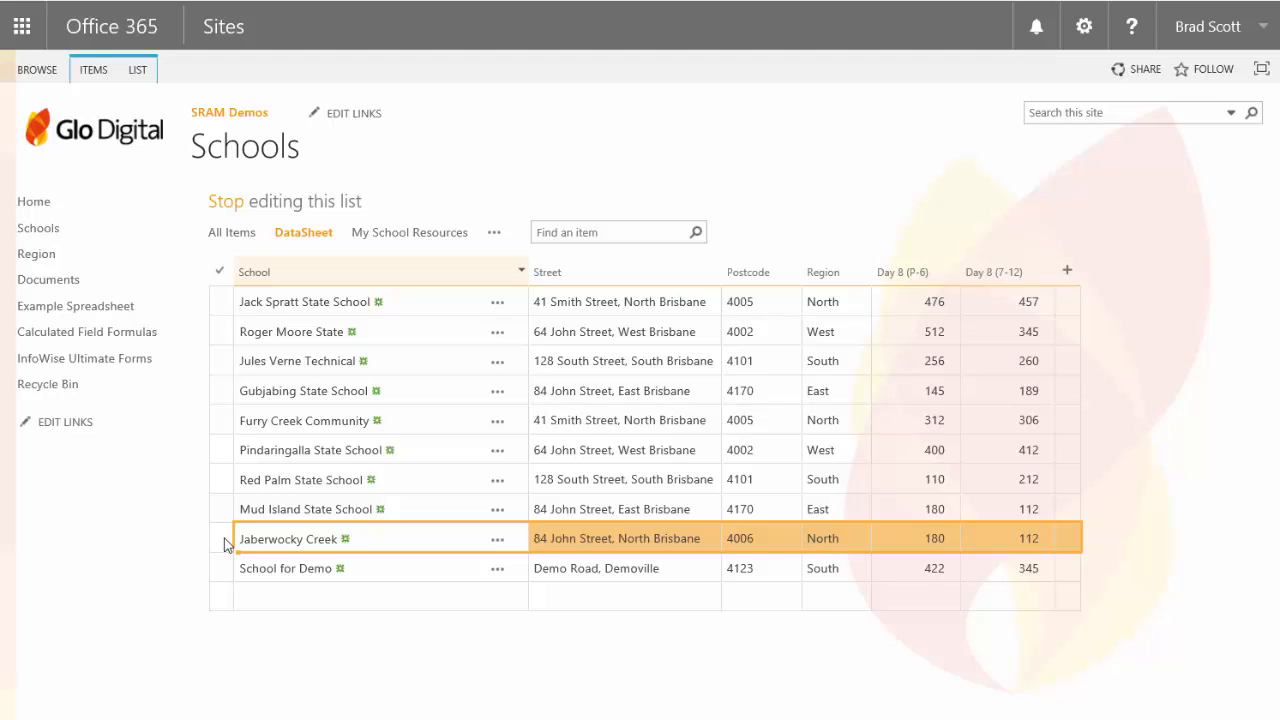
key("ctrl+c")
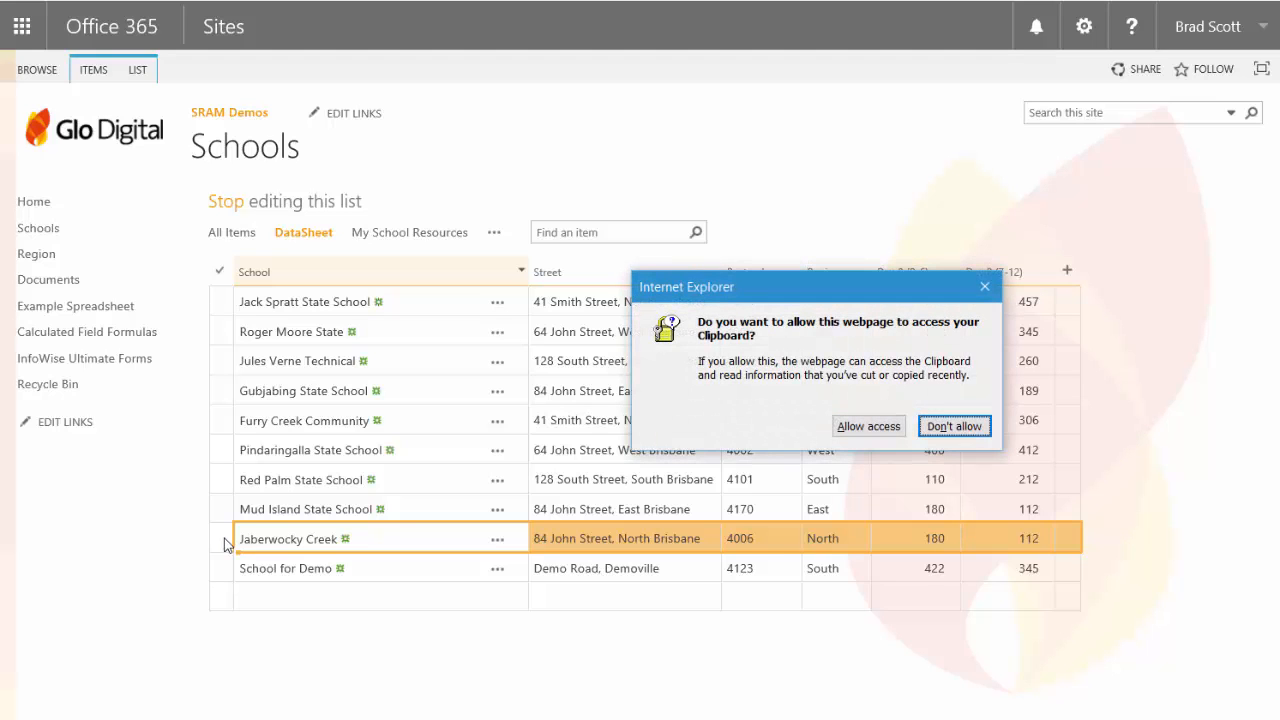
left_click(868, 426)
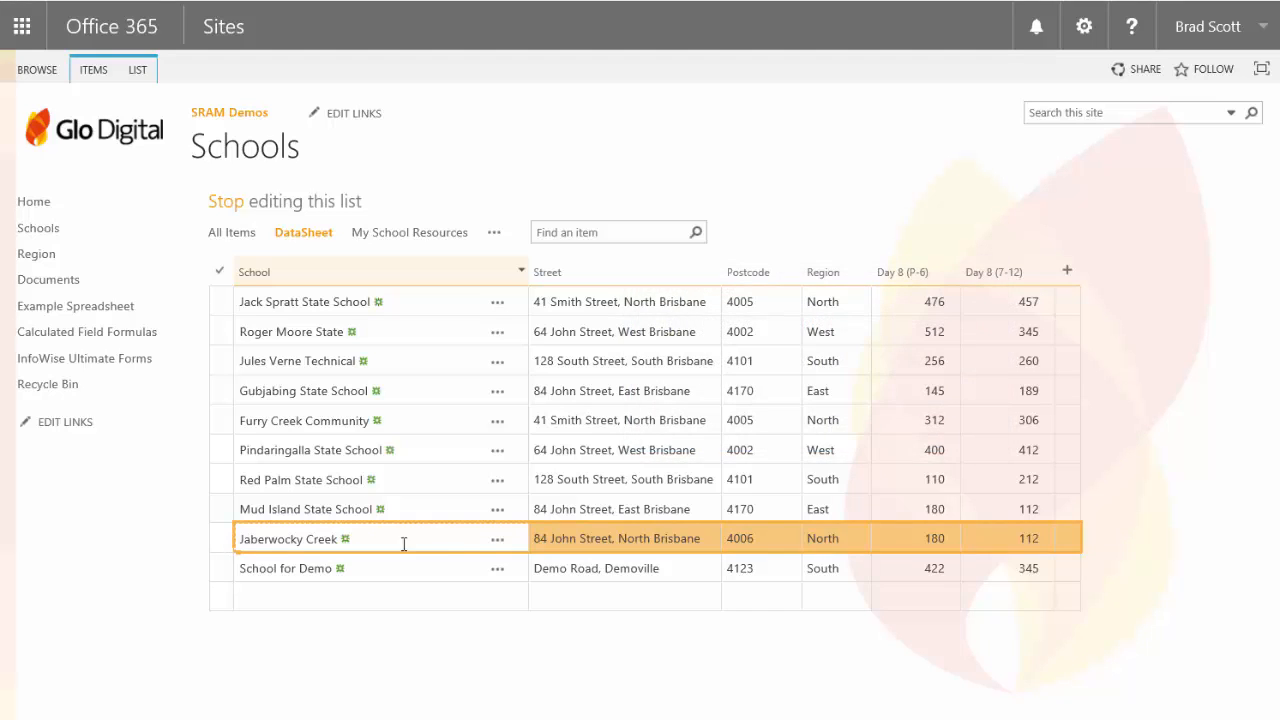
left_click(223, 598)
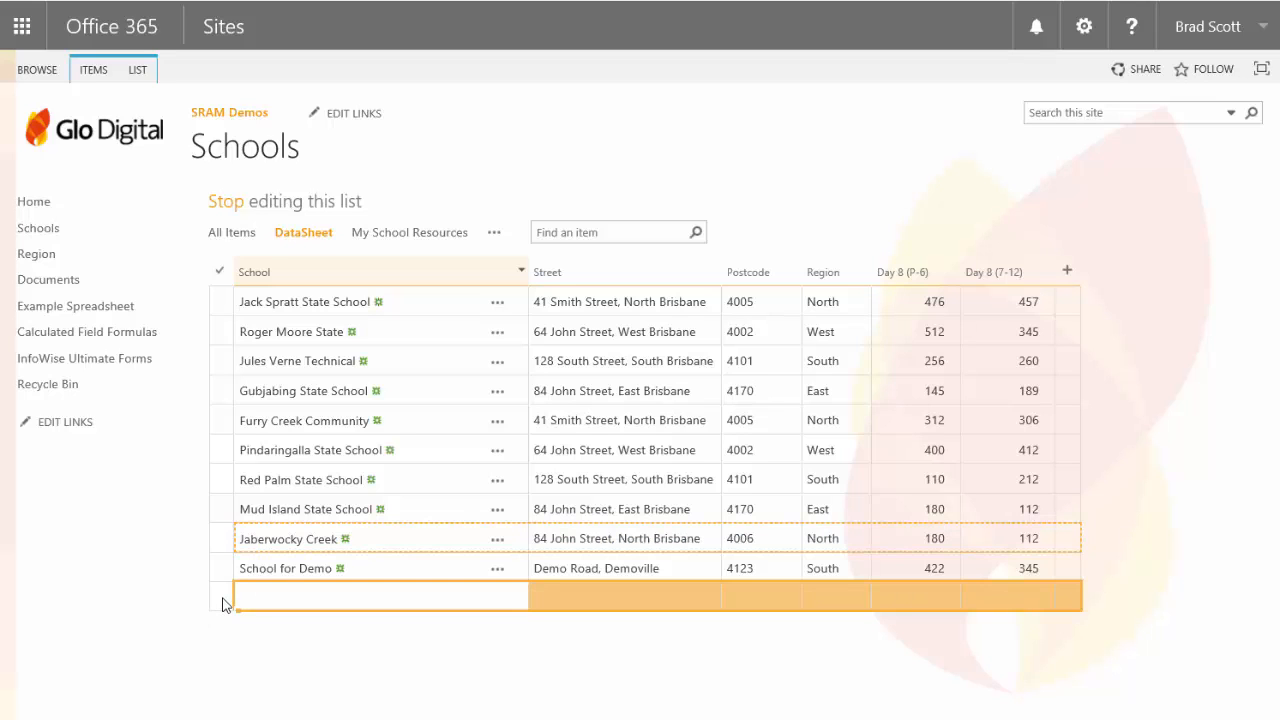
key("ctrl+v")
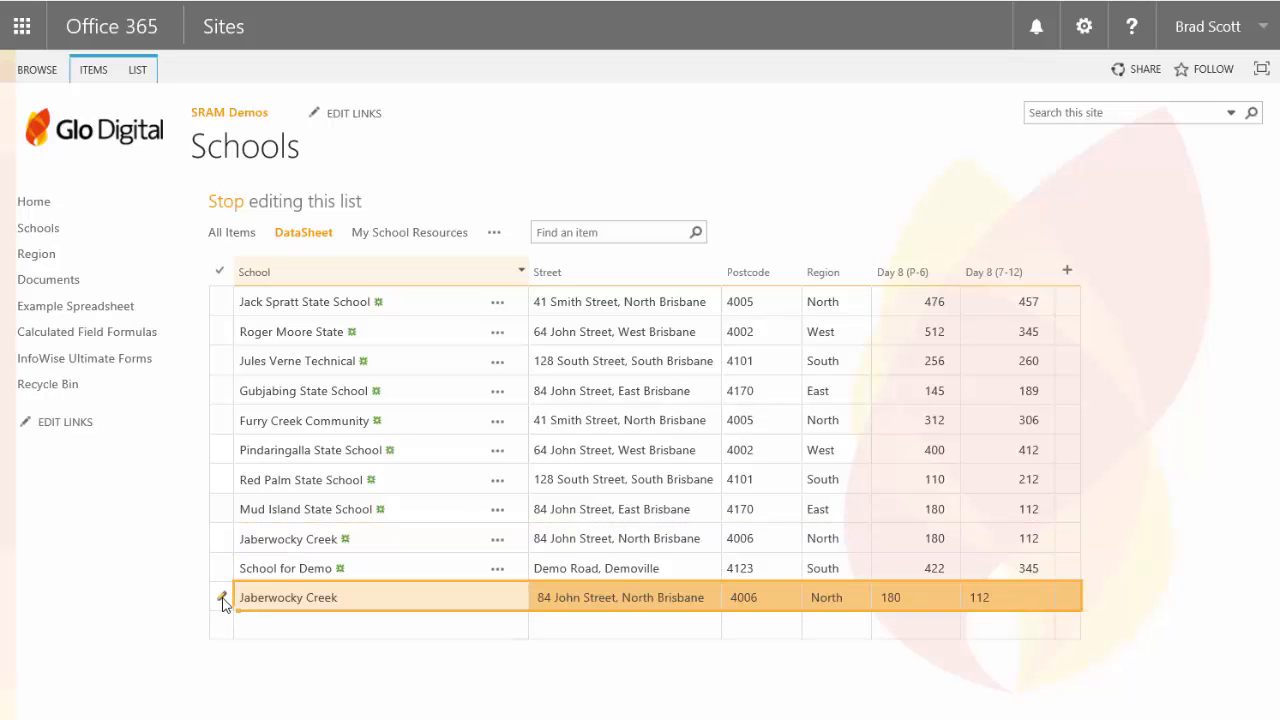
left_click(351, 592)
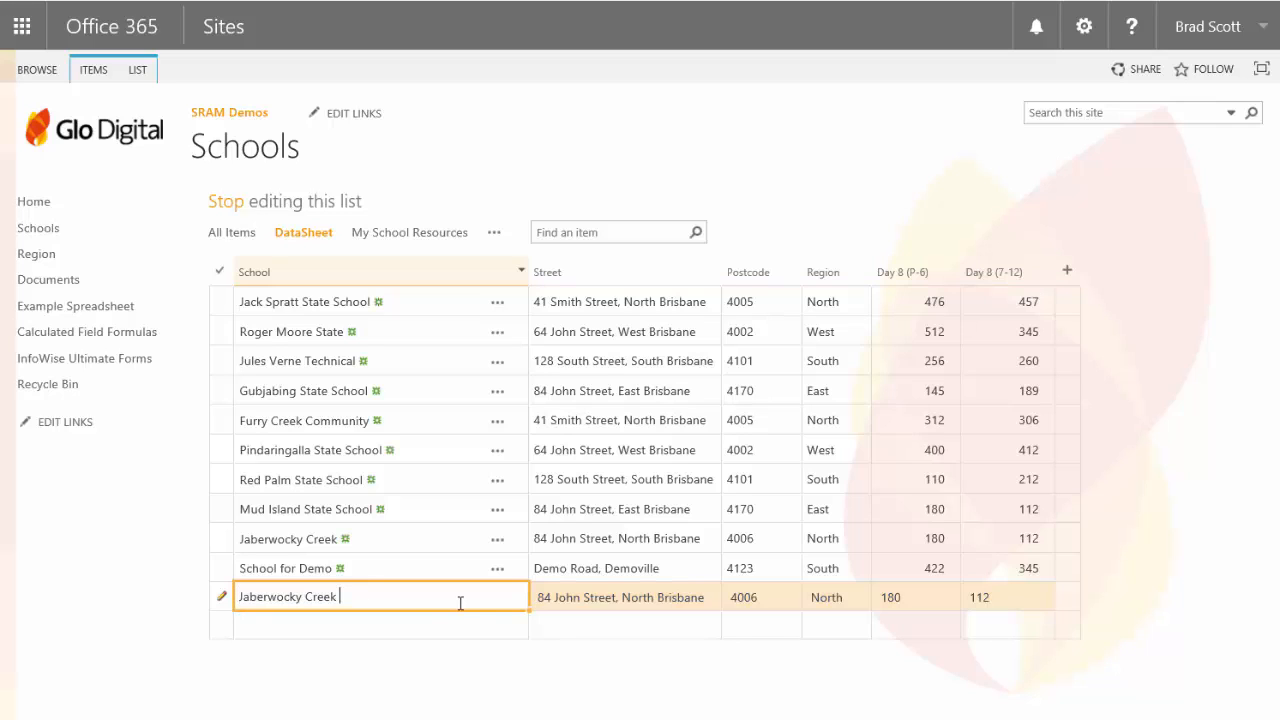
type("High")
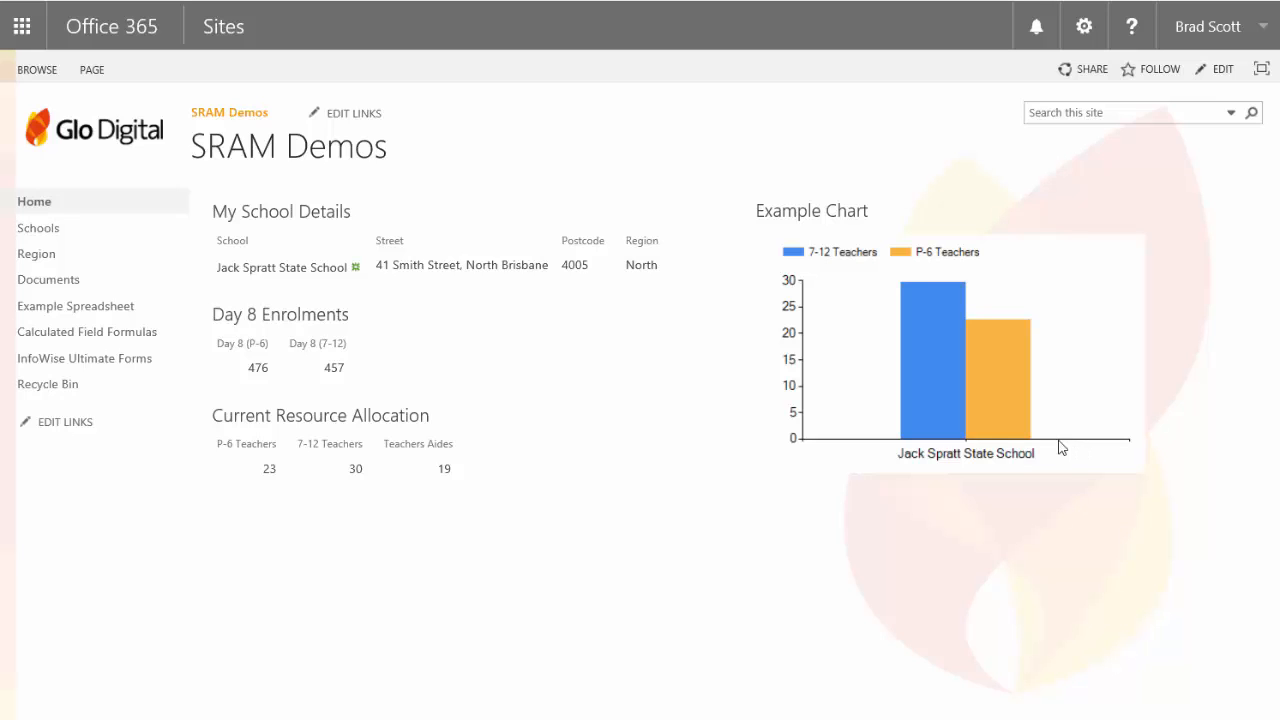
View the Day 8 enrolments of the Jack Spratt State School item, and show its Discuss section in edit mode
left_click(282, 276)
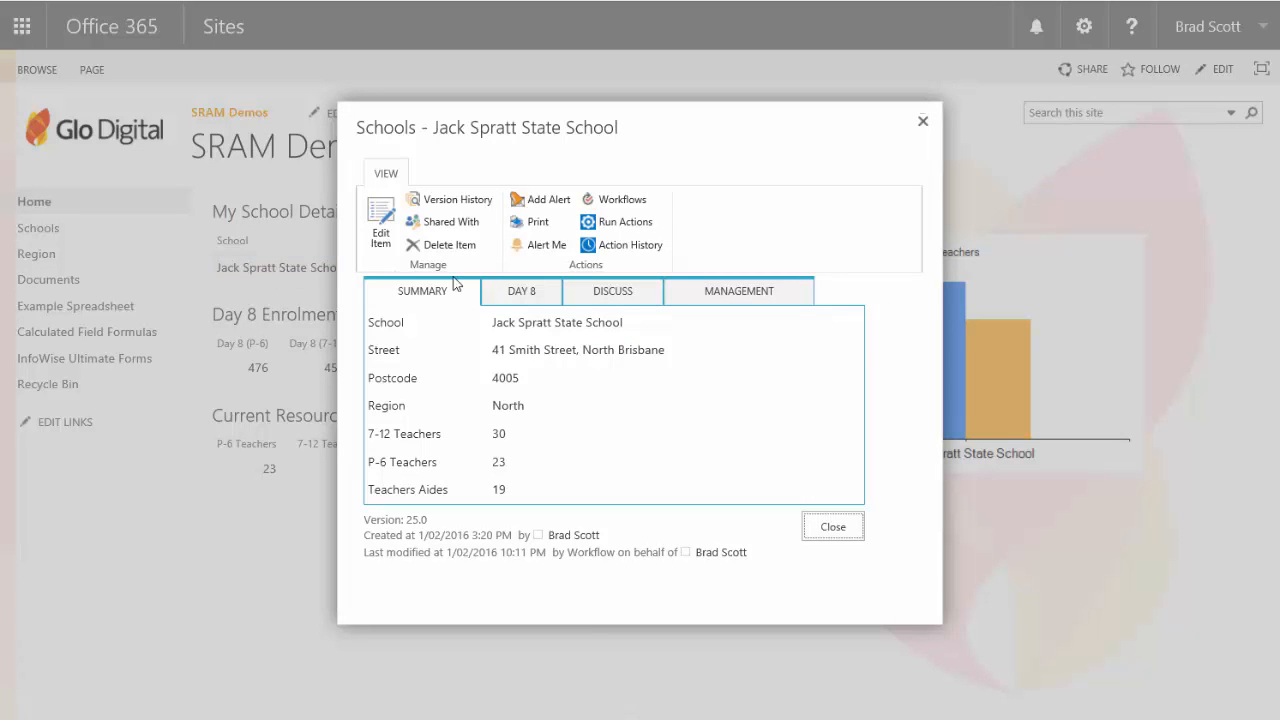
left_click(521, 292)
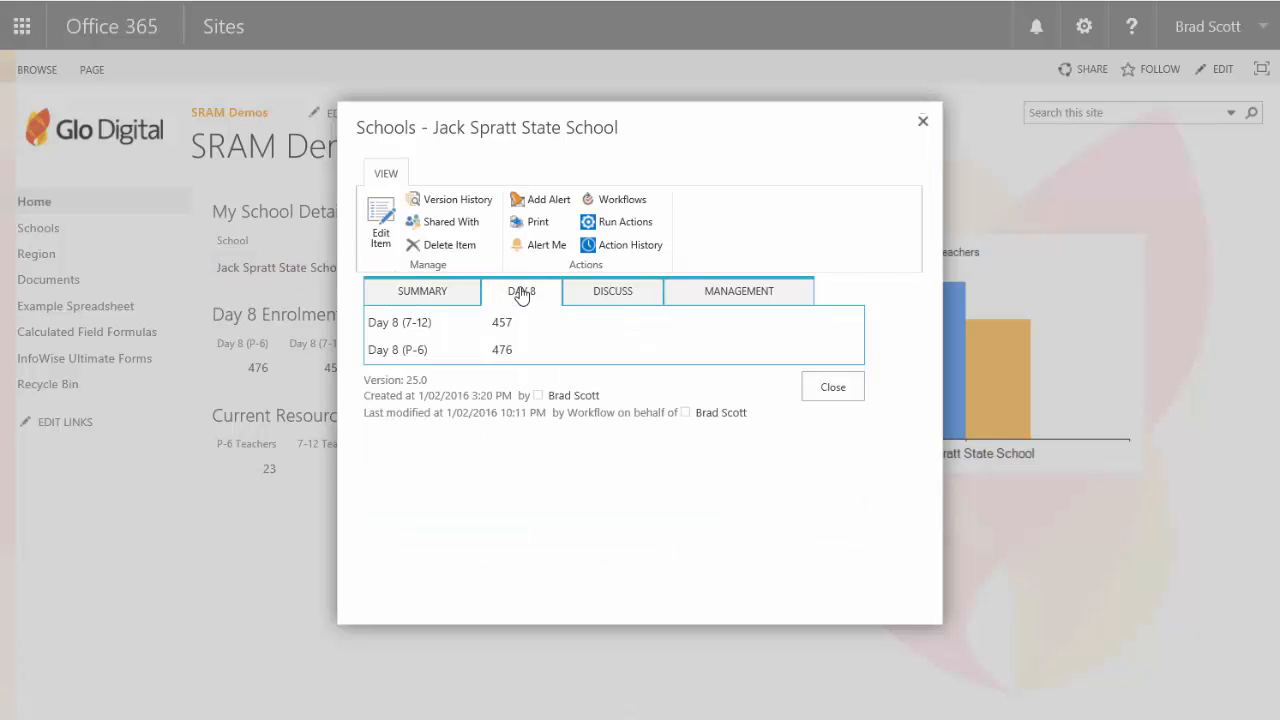
left_click(388, 225)
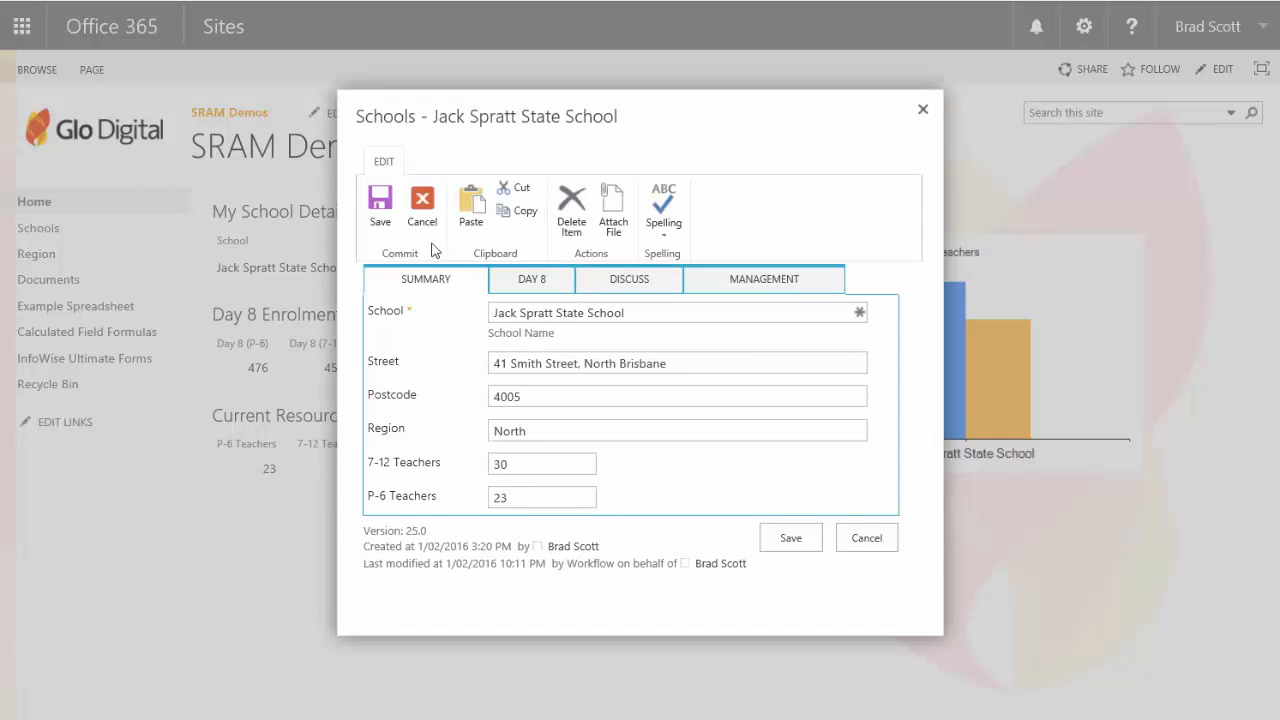
left_click(628, 281)
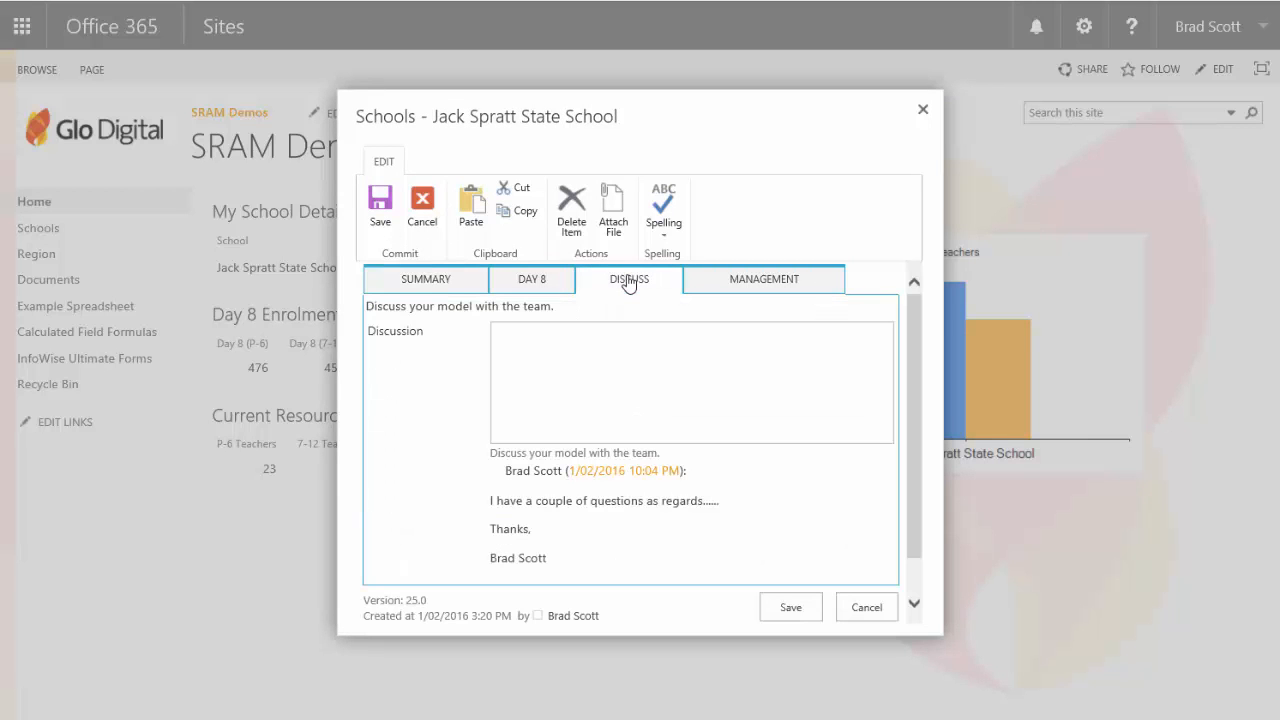